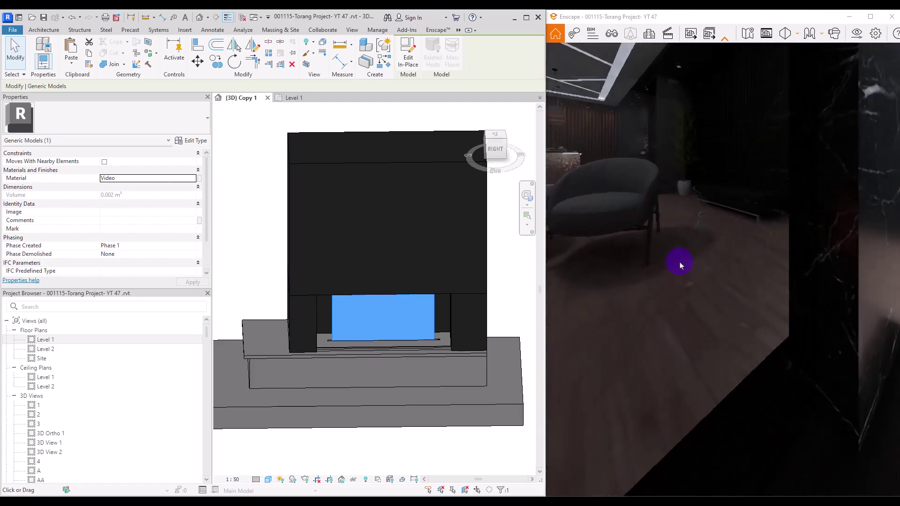
Select the thin vertical panel inside the fireplace opening and open its material assignment for editing.
right_click(669, 267)
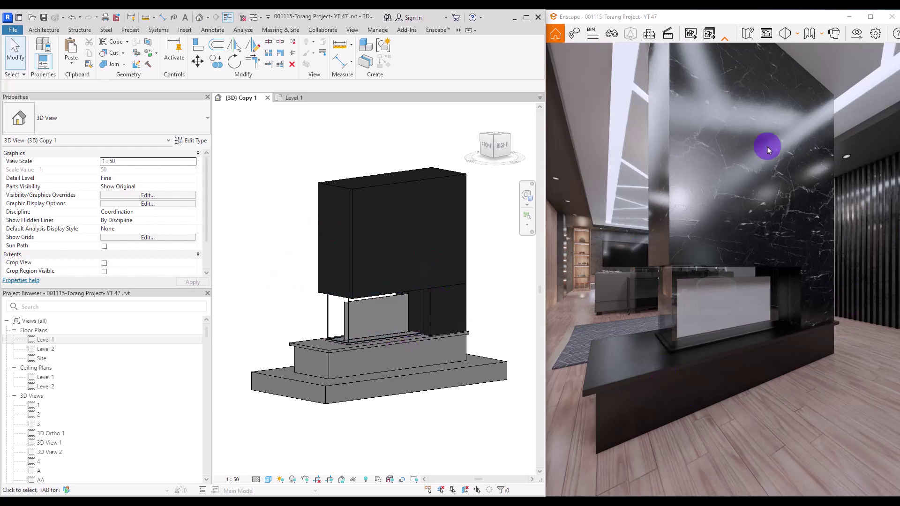
scroll(324, 315, up, 4)
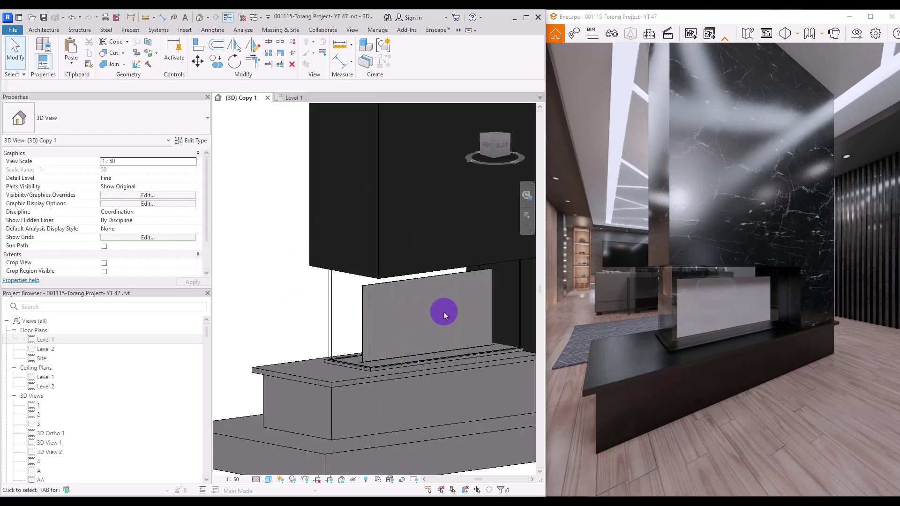
click(393, 286)
click(257, 249)
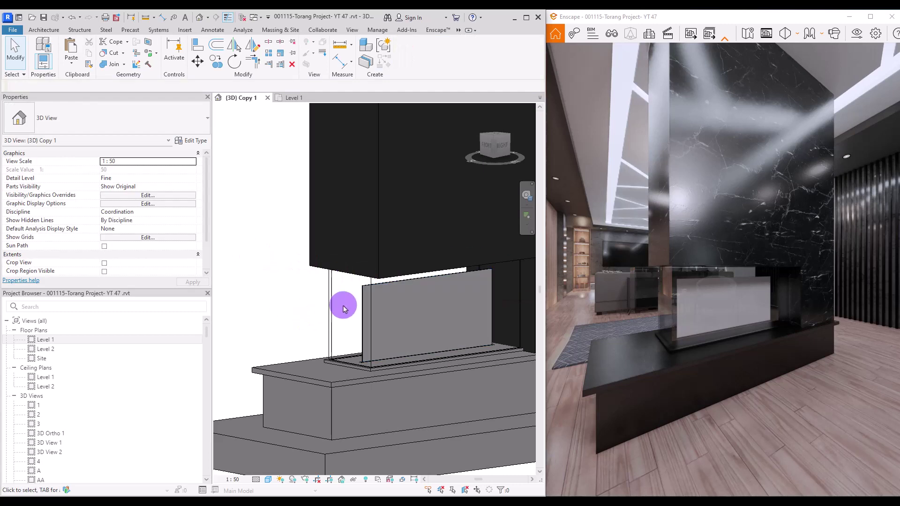
click(367, 296)
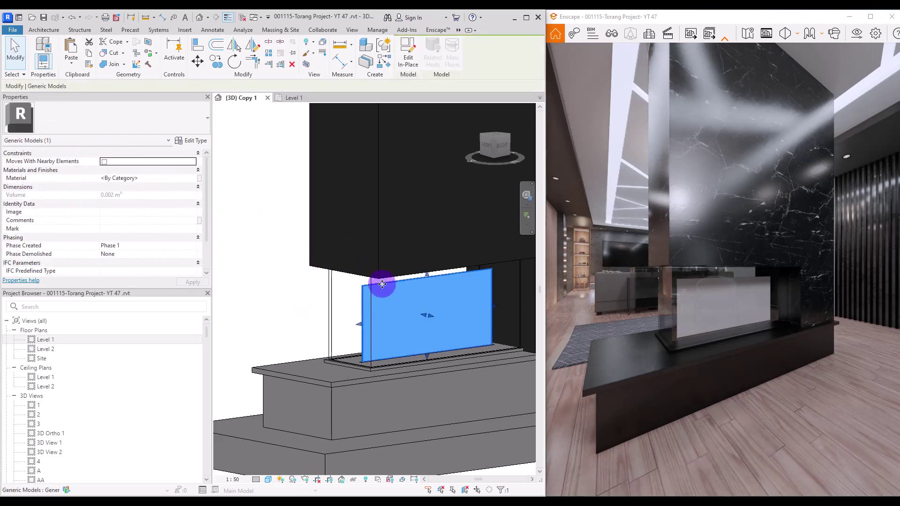
click(422, 299)
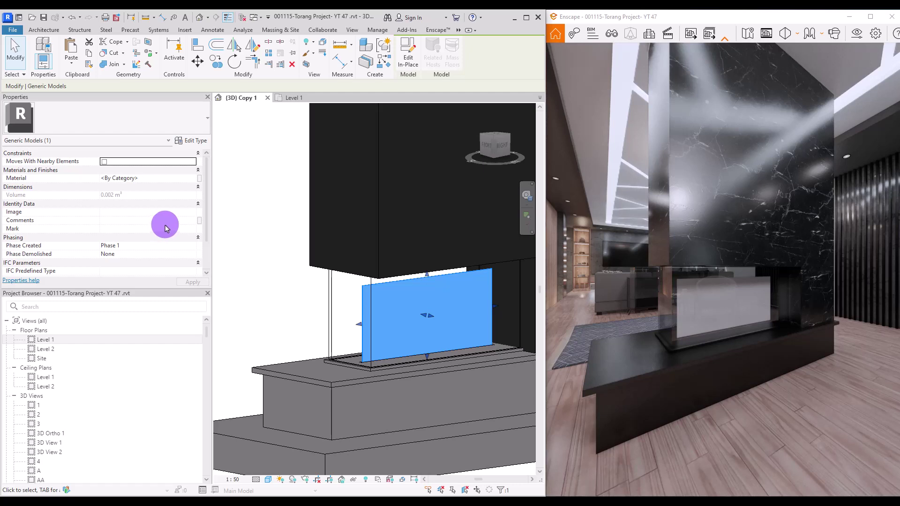
click(199, 178)
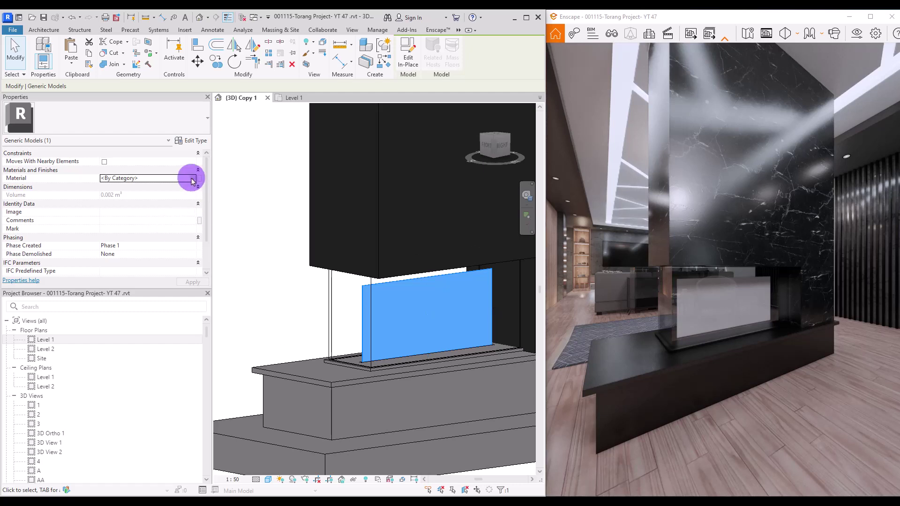
Create a new project material and name it Fire.
click(115, 381)
click(117, 396)
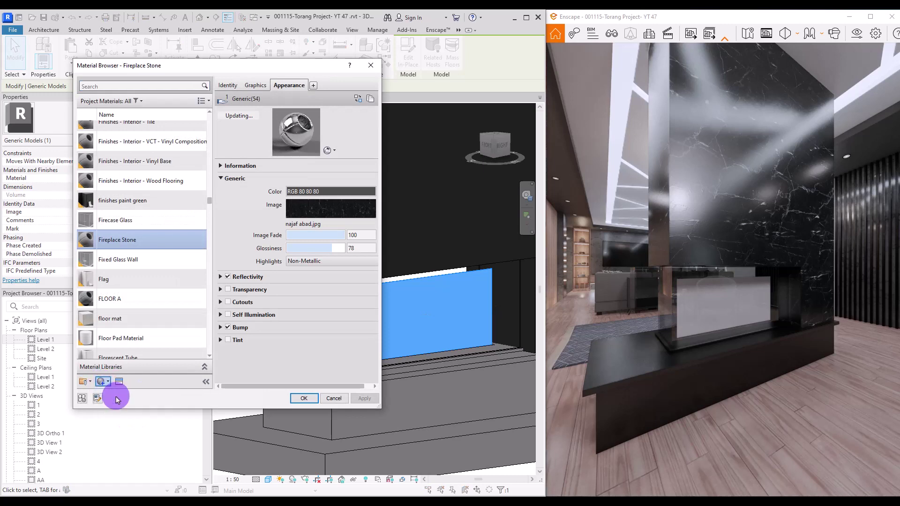
right_click(125, 235)
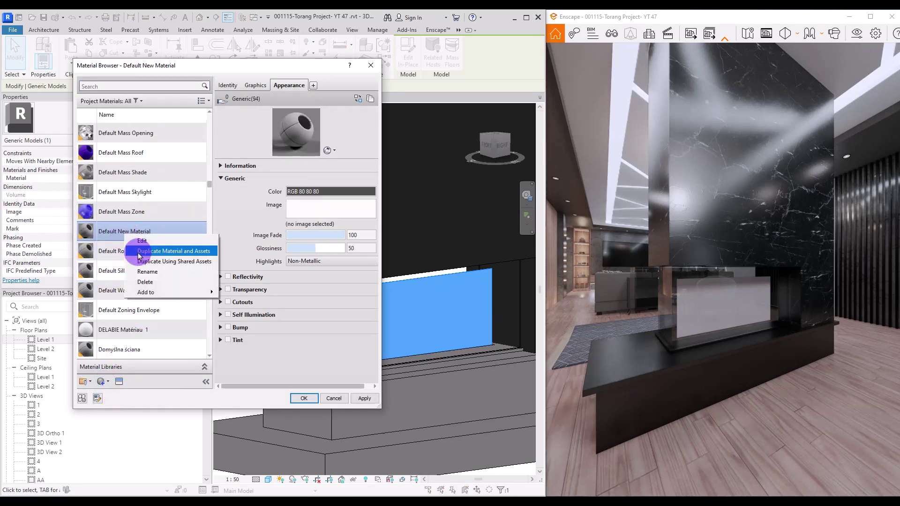
click(149, 265)
text(Fire)
key(Return)
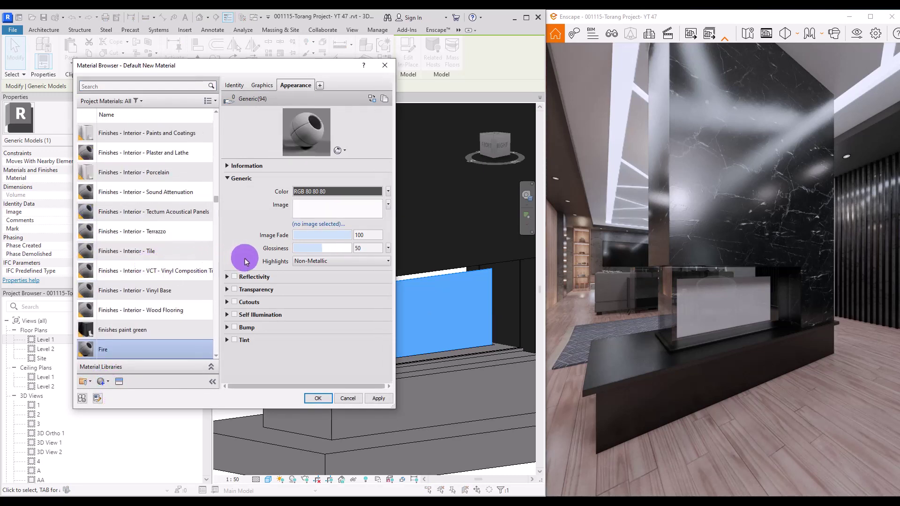
Use Fire.jpg as the Fire material's appearance image and apply the material to the fireplace panel.
click(333, 212)
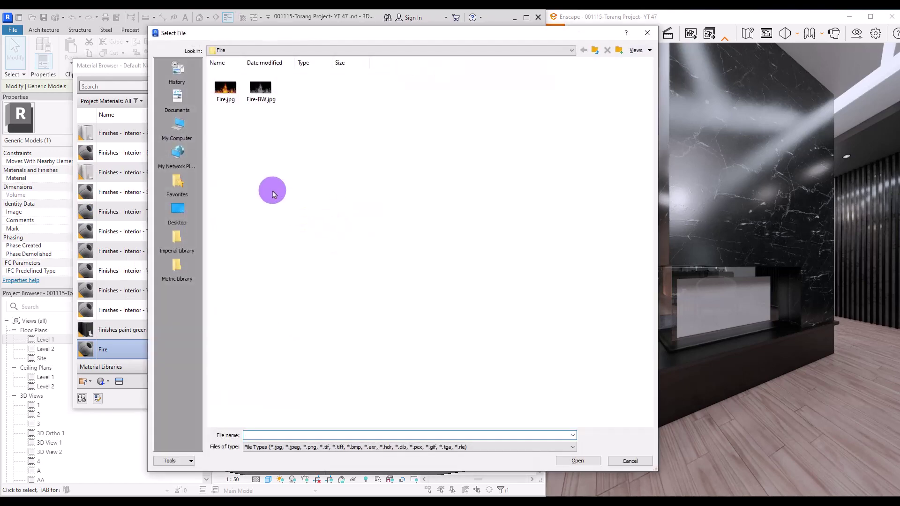
right_click(224, 94)
click(241, 96)
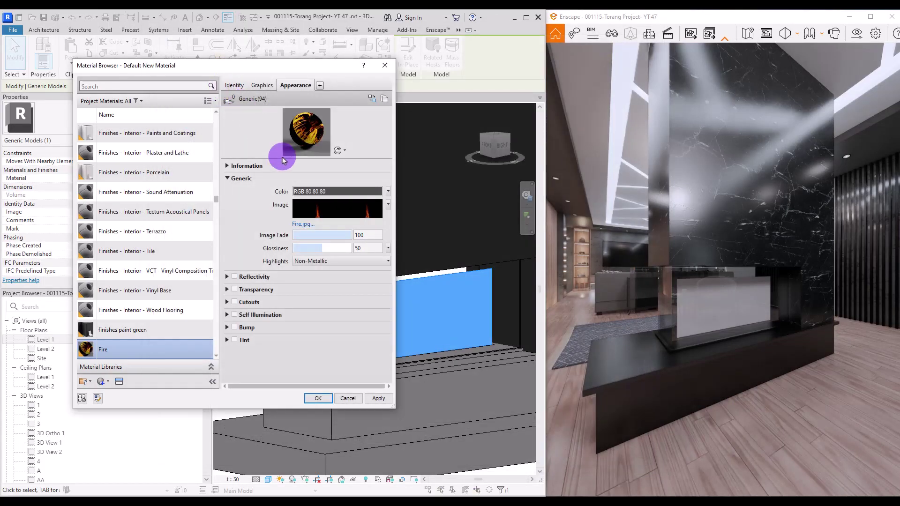
click(379, 399)
click(295, 306)
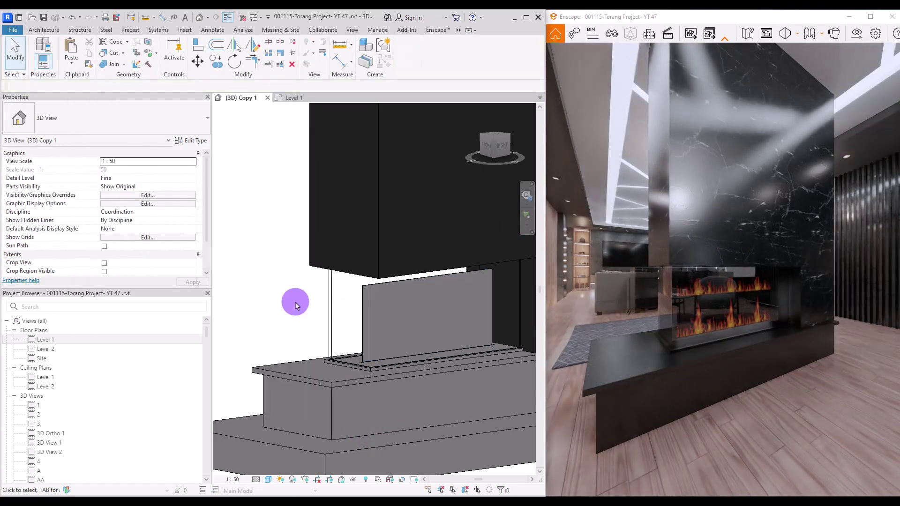
Unlink the Fire texture's sample width and height, and set them to 0.9 m wide and 0.5 m high.
scroll(746, 309, up, 5)
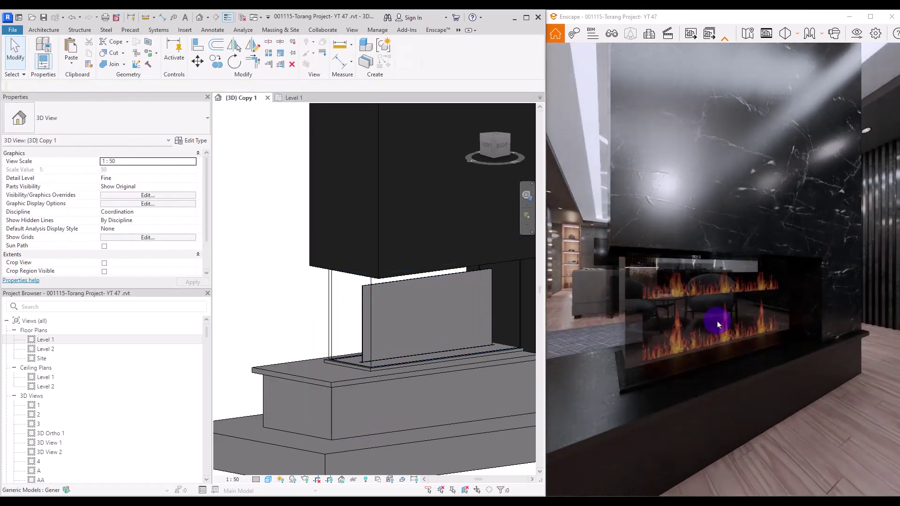
scroll(718, 337, down, 5)
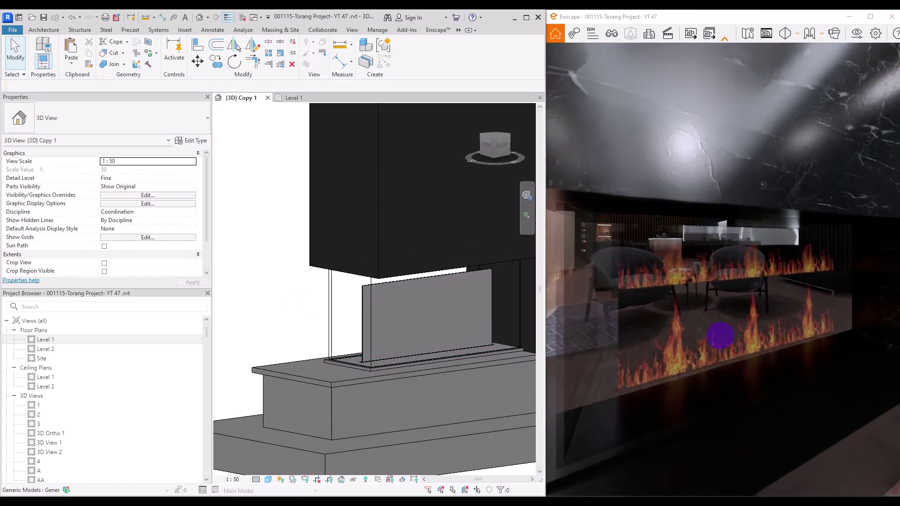
click(378, 30)
click(40, 53)
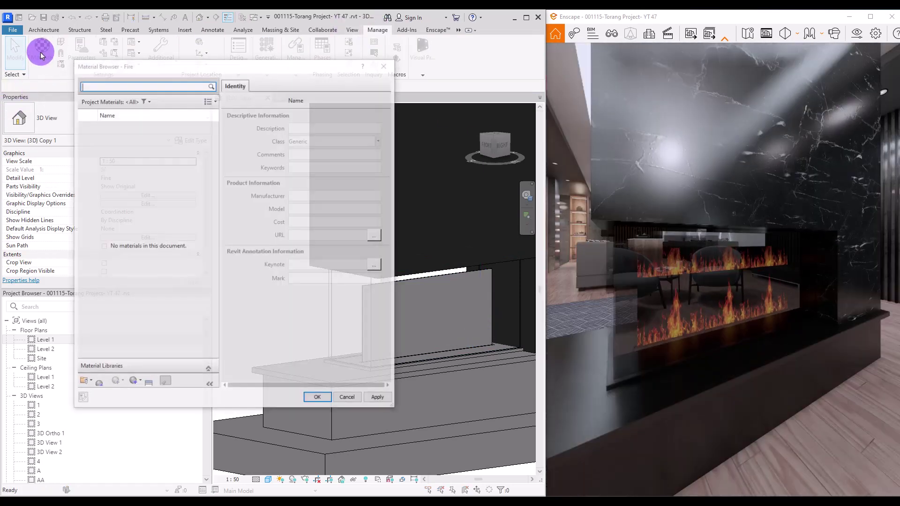
click(329, 213)
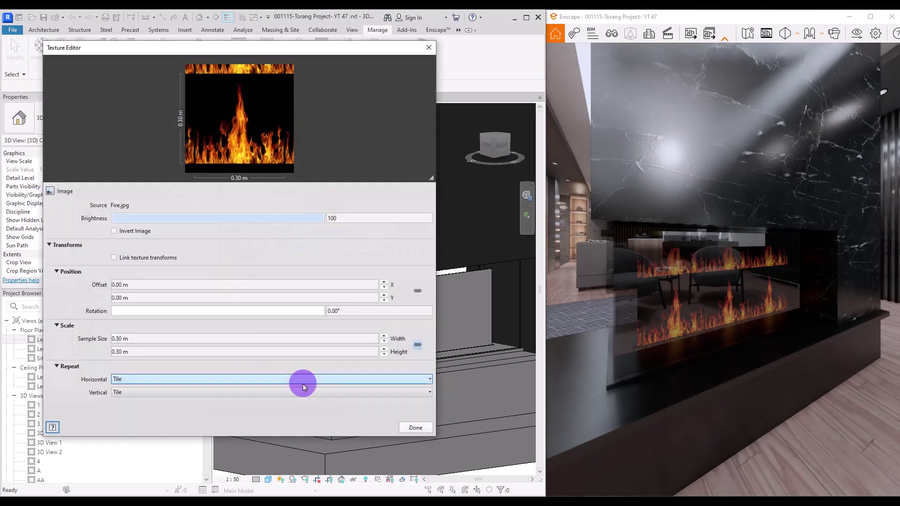
click(418, 345)
click(150, 335)
double_click(149, 337)
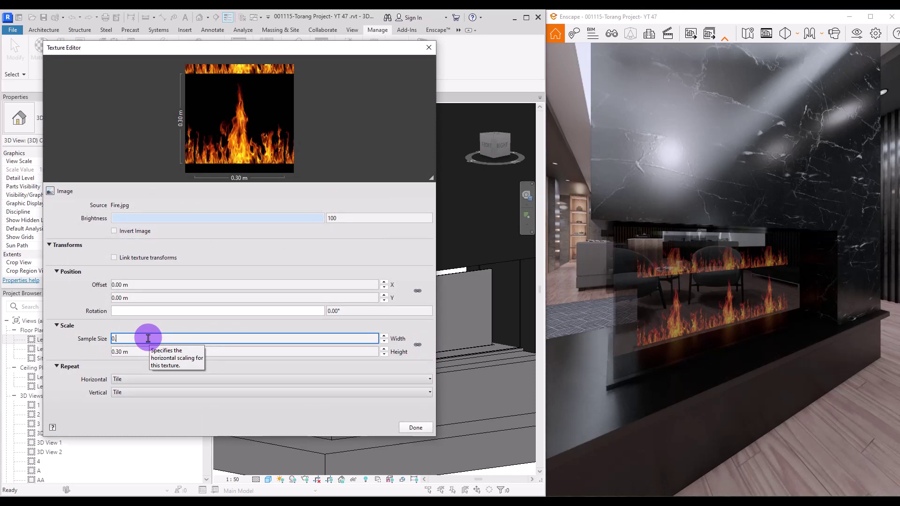
text(0.9)
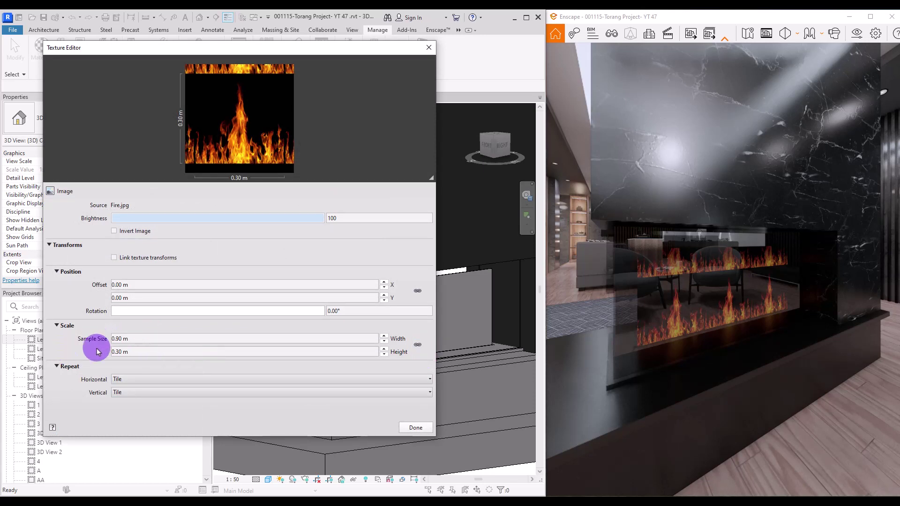
key(Tab)
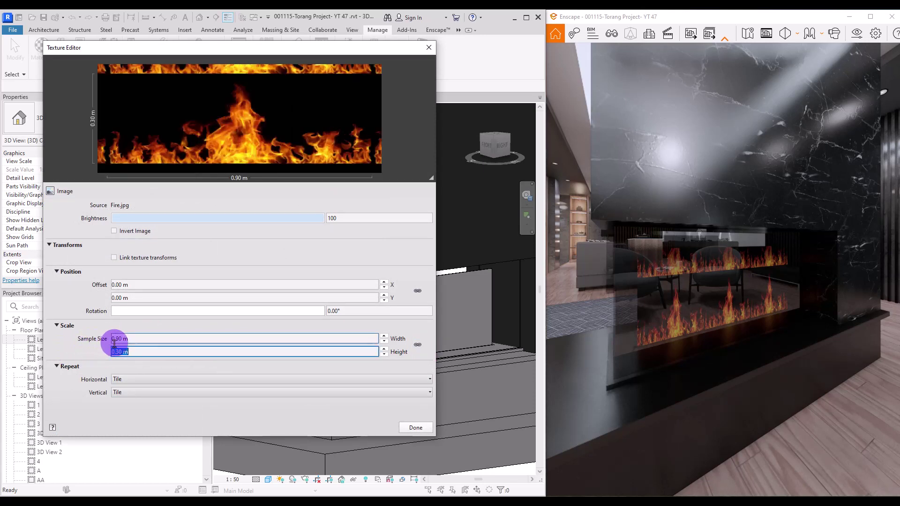
text(0.5)
key(Return)
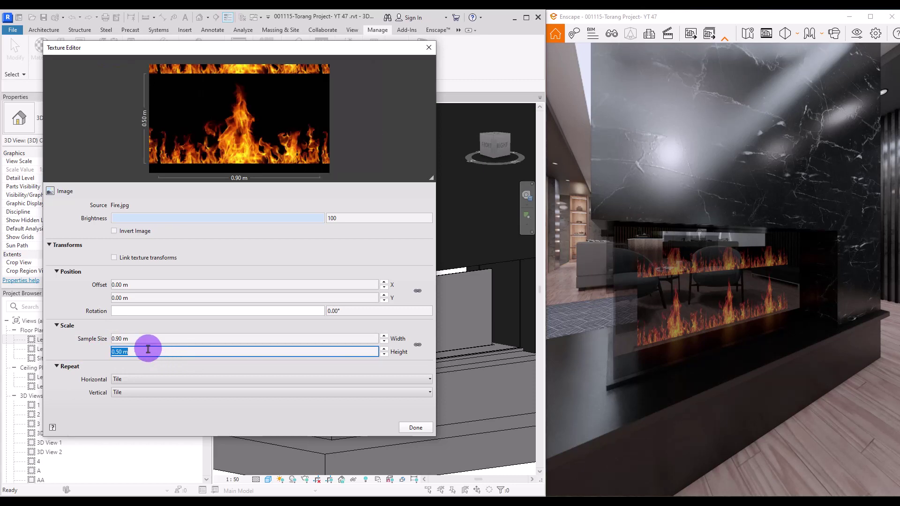
Turn off the Fire texture's horizontal and vertical repeat by setting both to None, and apply the change.
click(367, 380)
click(396, 391)
click(254, 394)
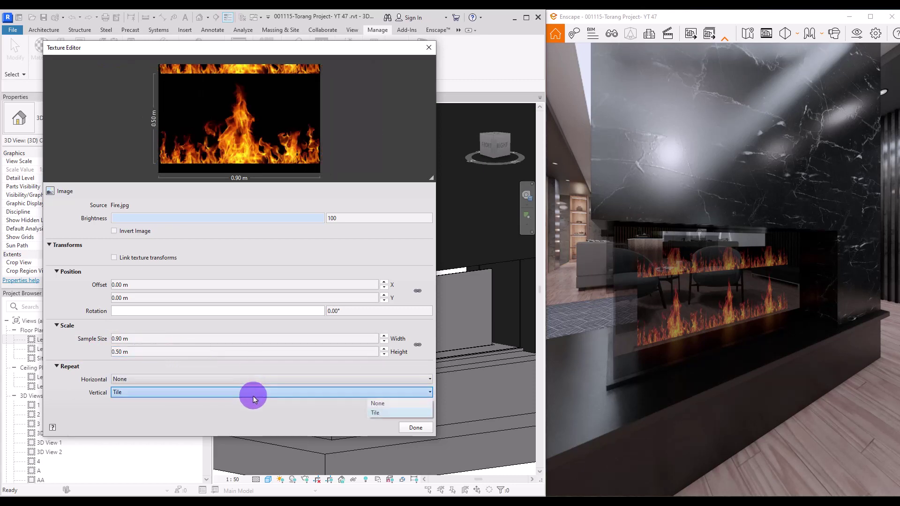
click(376, 403)
click(415, 427)
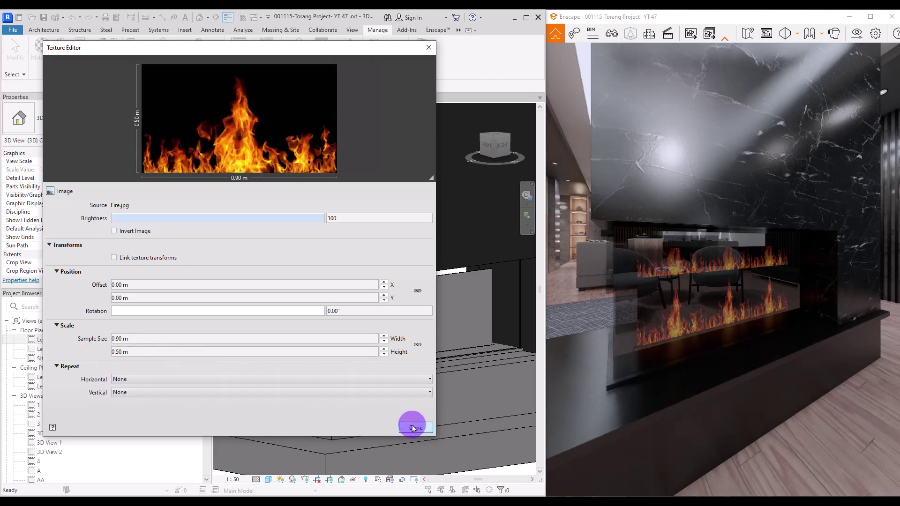
click(377, 399)
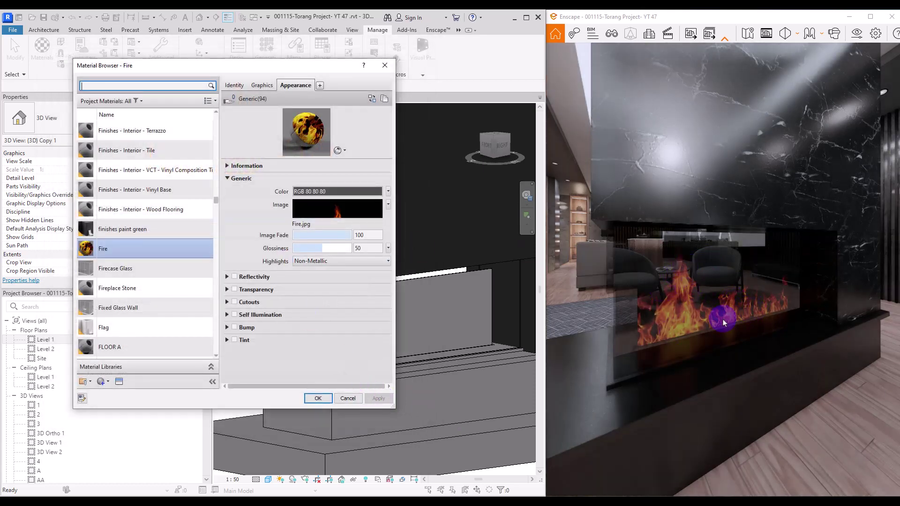
Set the Fire texture's X offset to 0.3 m.
click(315, 211)
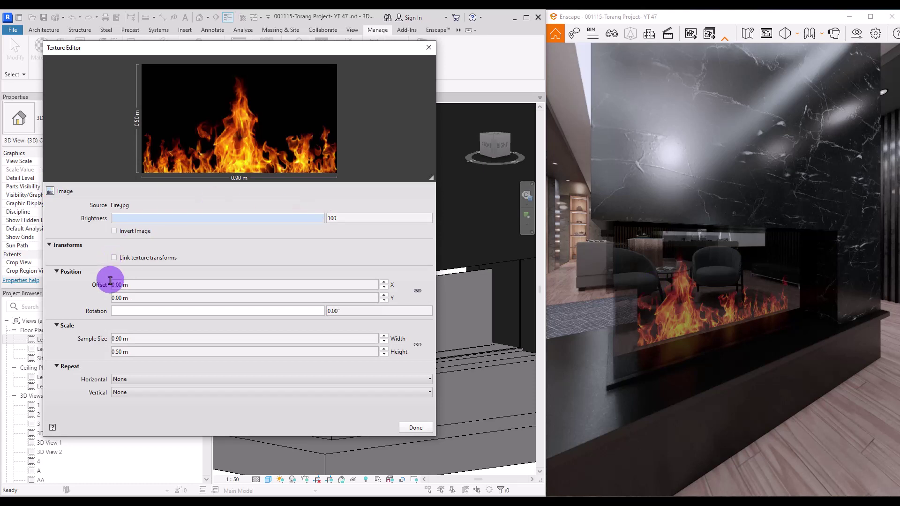
click(139, 286)
text(0.3)
key(Return)
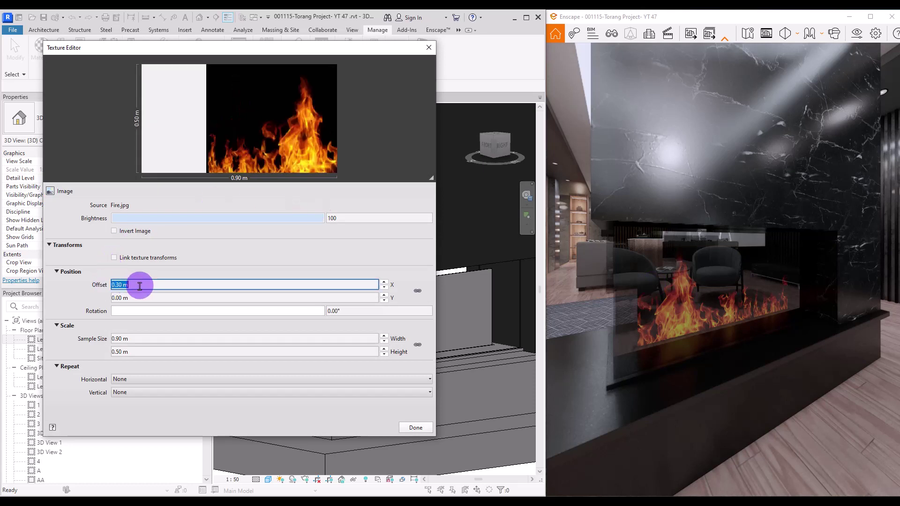
click(427, 431)
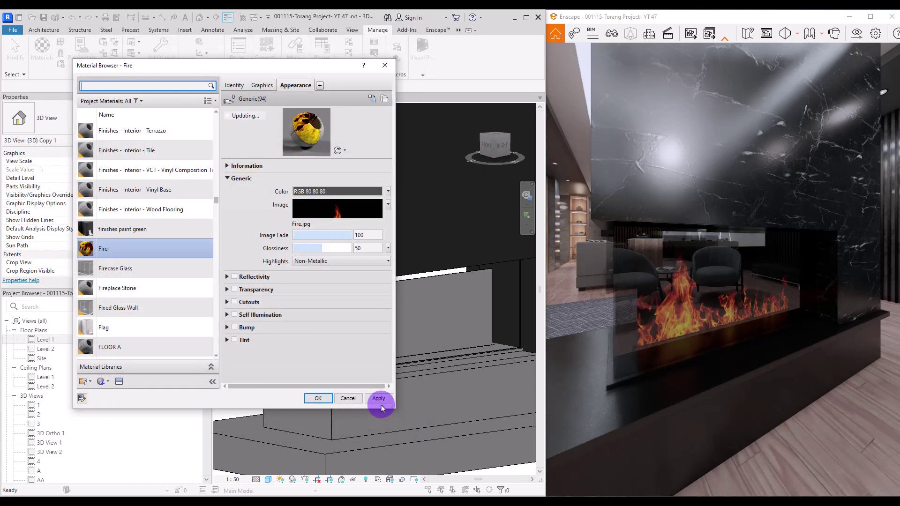
Set the Fire texture's X offset to 0.25 m.
click(326, 209)
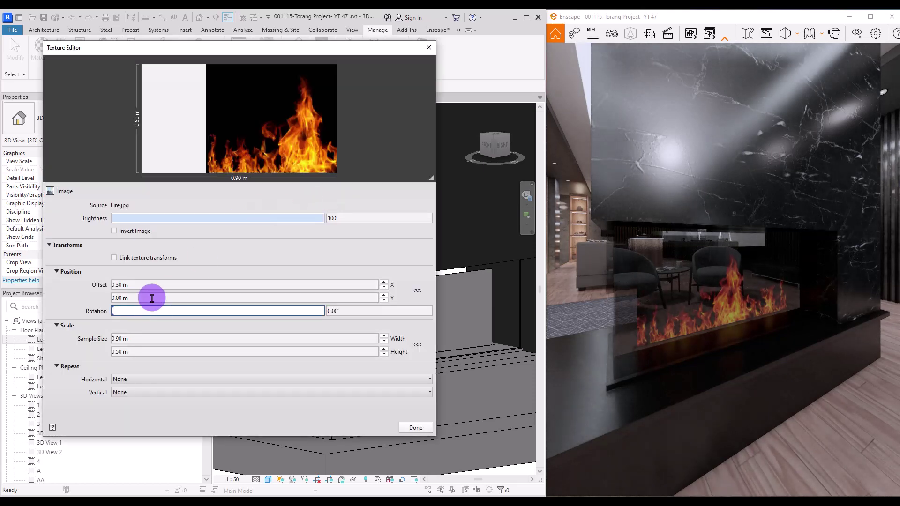
click(172, 283)
text(0.25)
key(Return)
click(416, 428)
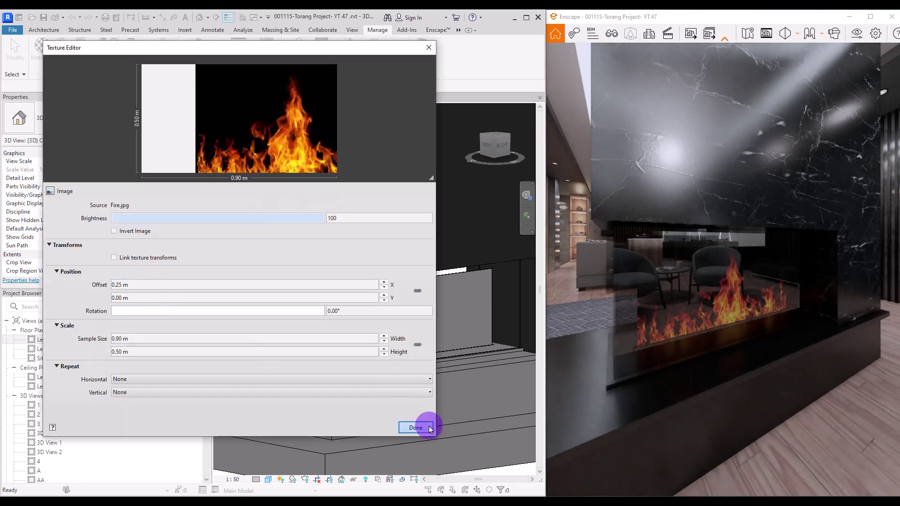
Enable self illumination on the Fire material and set a custom luminance of 1,000.
scroll(766, 324, down, 3)
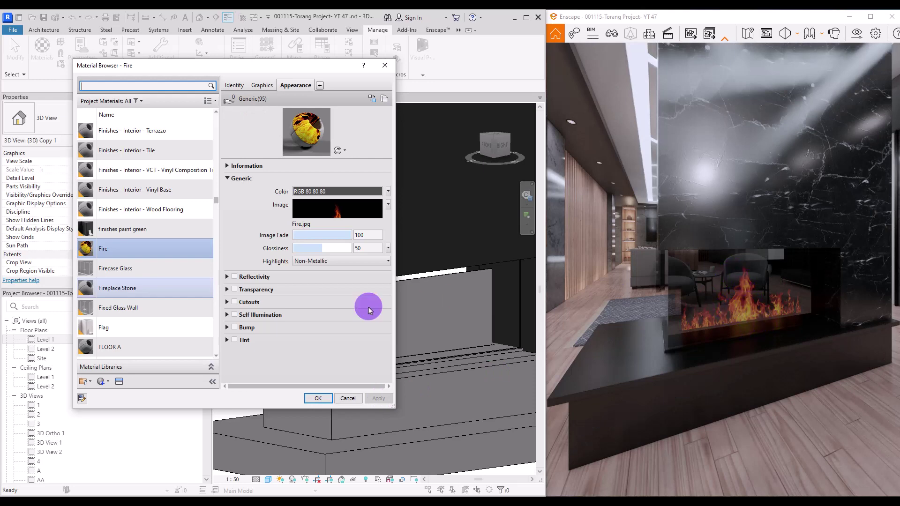
click(234, 315)
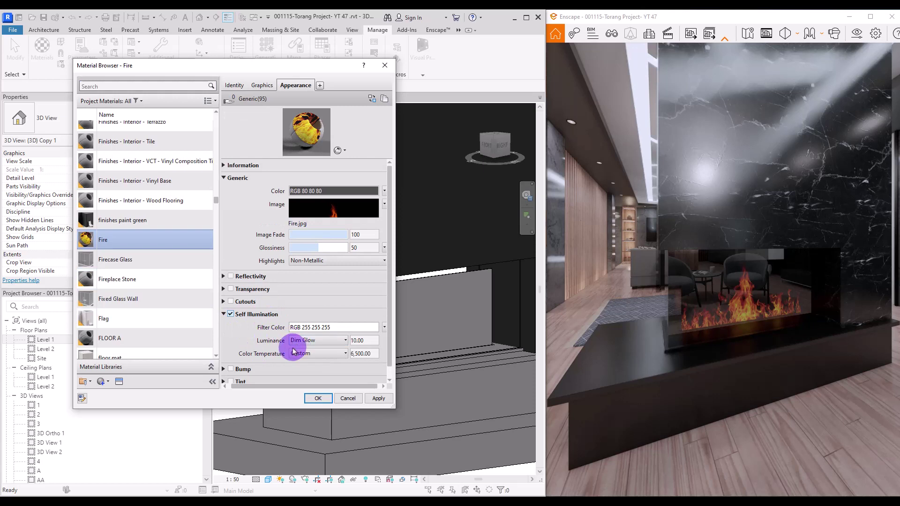
click(335, 341)
click(335, 341)
click(295, 443)
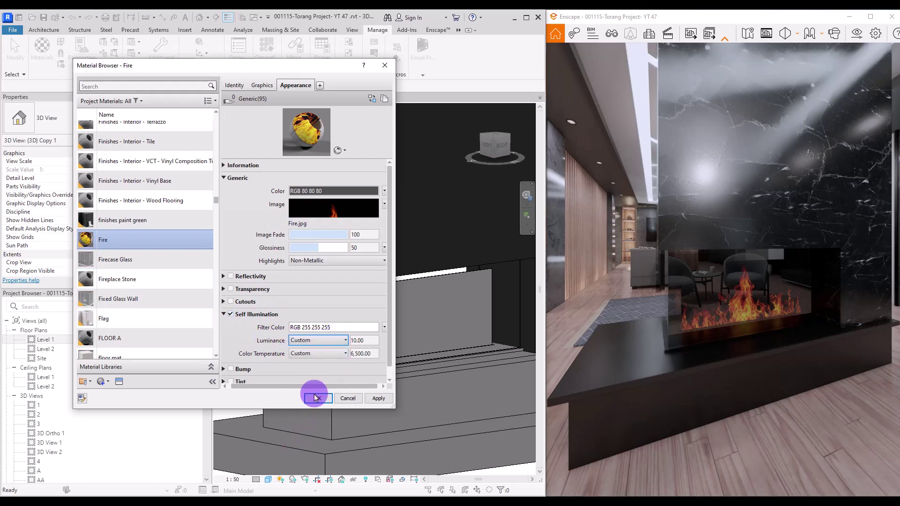
click(360, 341)
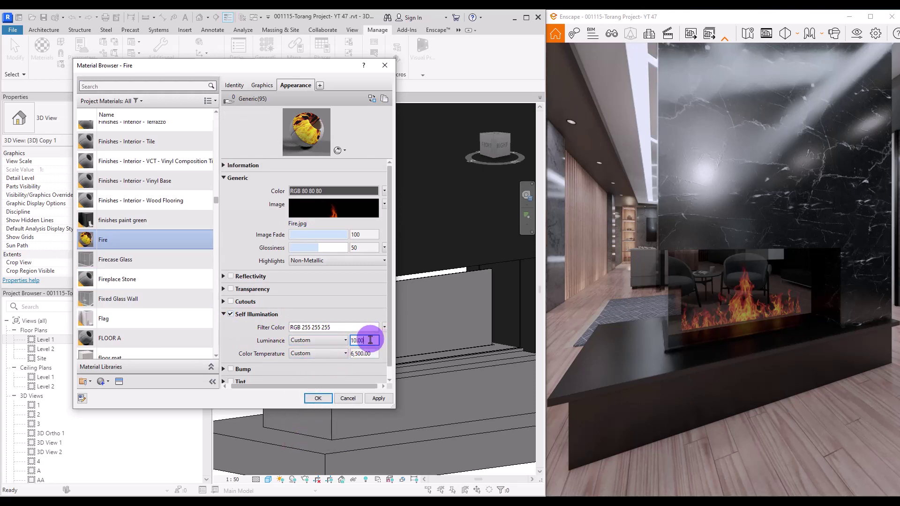
click(342, 343)
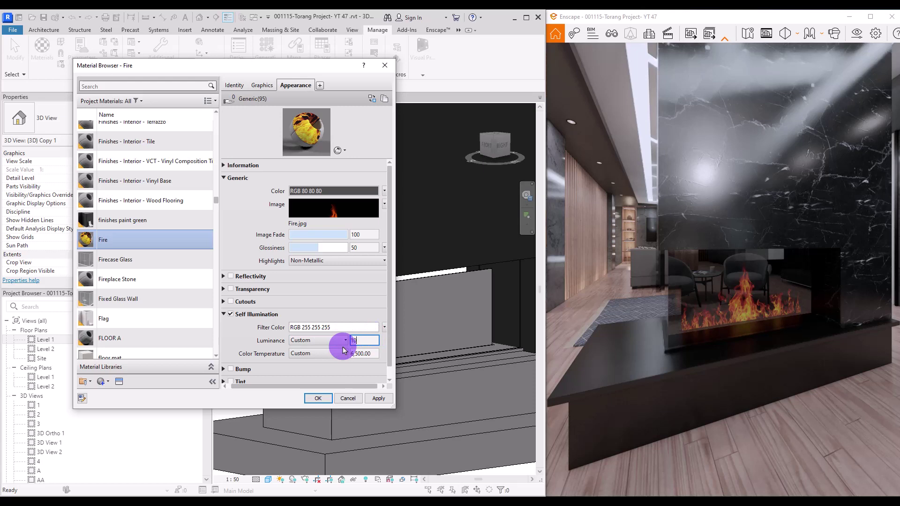
Set the Fire material's custom color temperature to 2,500 and apply the changes.
click(311, 354)
click(311, 354)
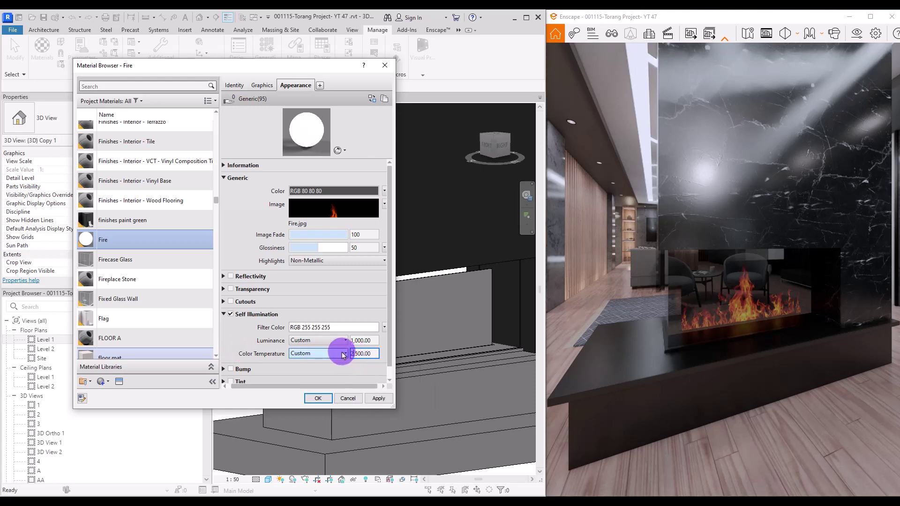
click(375, 398)
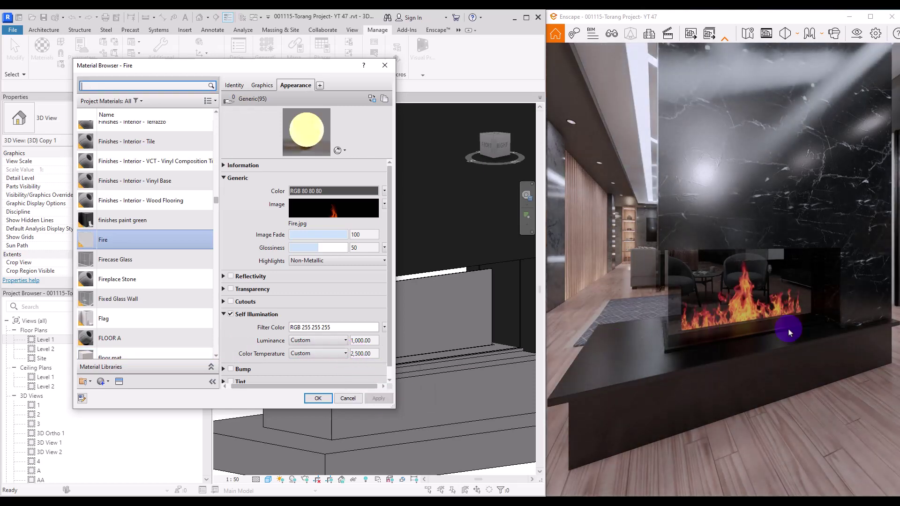
Set the Fire material's custom luminance to 2,000 and apply it.
click(755, 345)
double_click(354, 340)
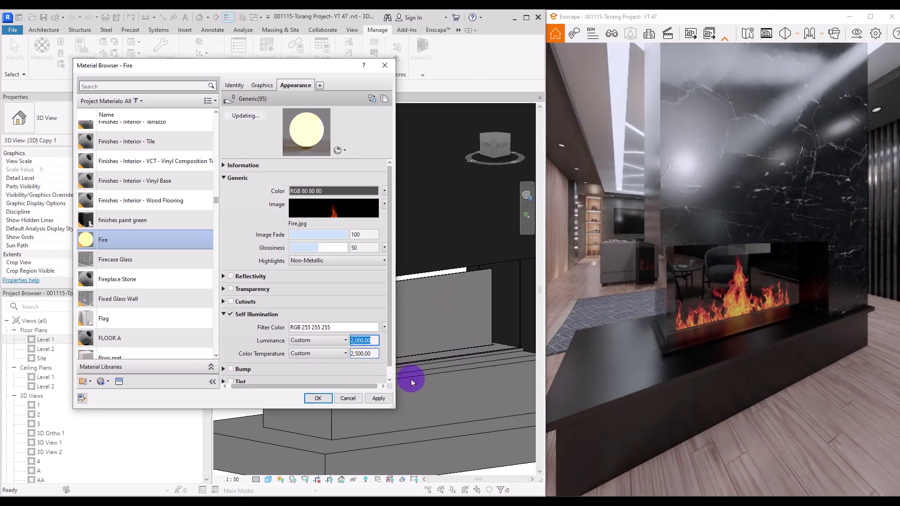
click(376, 398)
Set the Fire material's self-illumination luminance to 8,000 and apply the change.
click(362, 344)
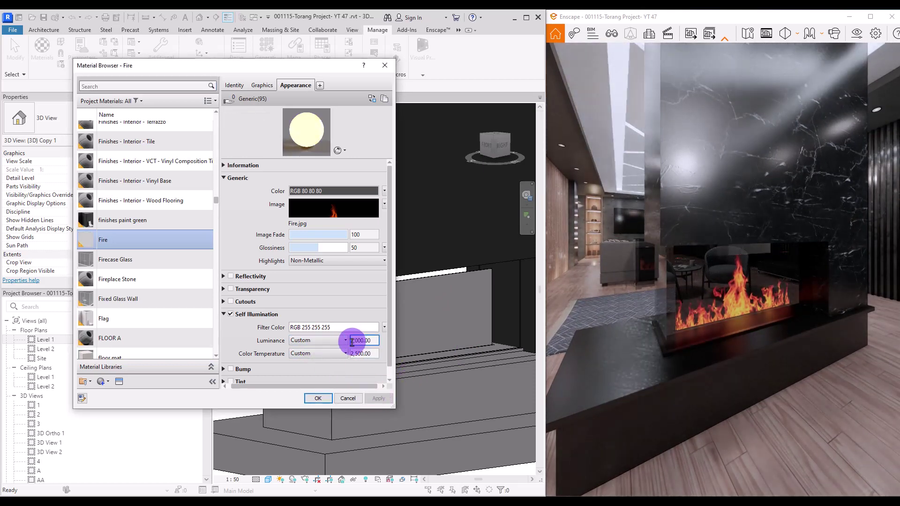
click(335, 346)
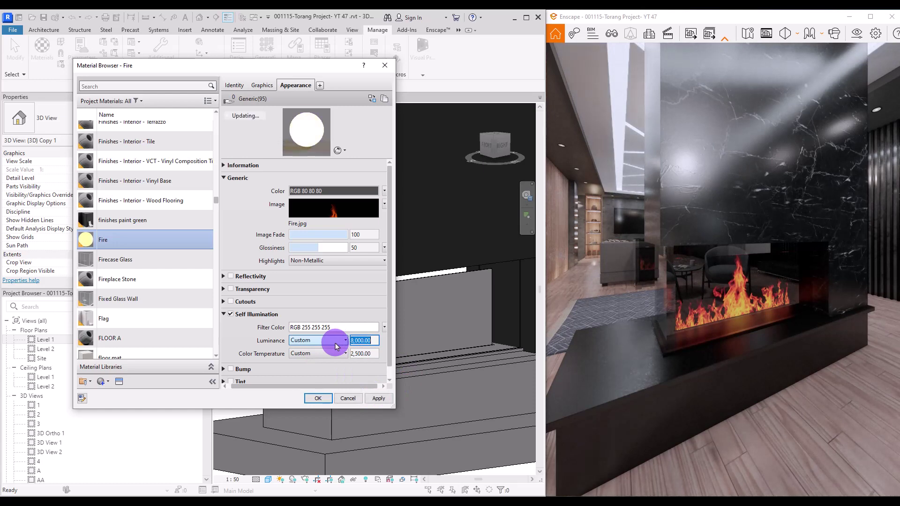
click(377, 398)
Load Fire-alpha .jpg from the Fire folder as the Fire material's cutout image.
drag(682, 333, 691, 384)
click(383, 269)
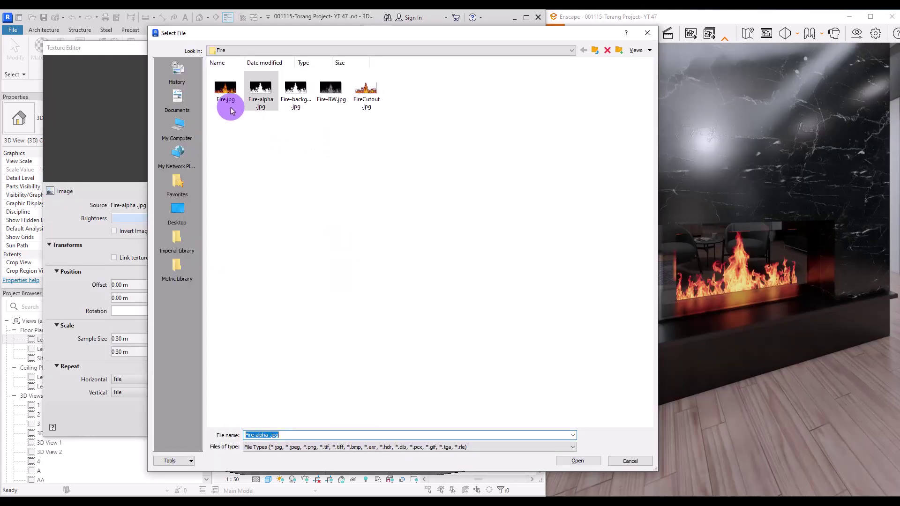
click(262, 90)
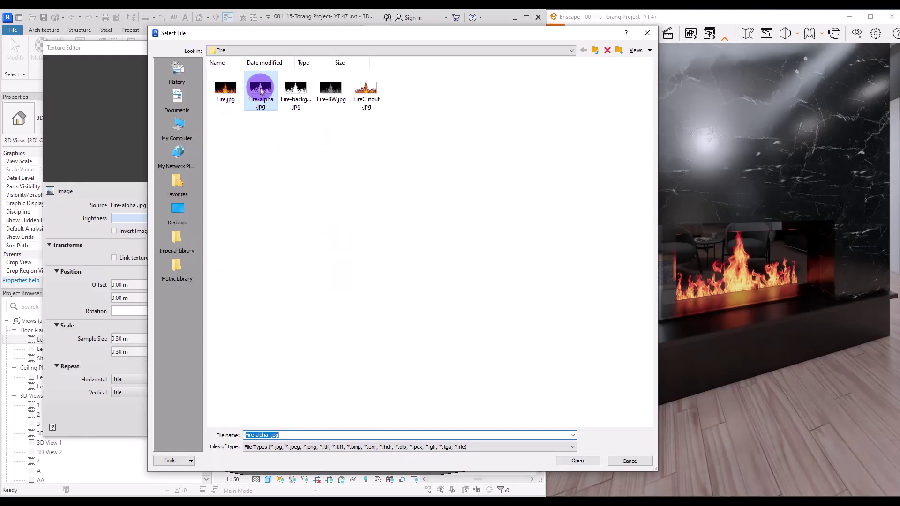
double_click(261, 91)
Set the cutout texture's sample size to 0.90 m wide and 0.50 m high, with width and height unlinked.
click(167, 339)
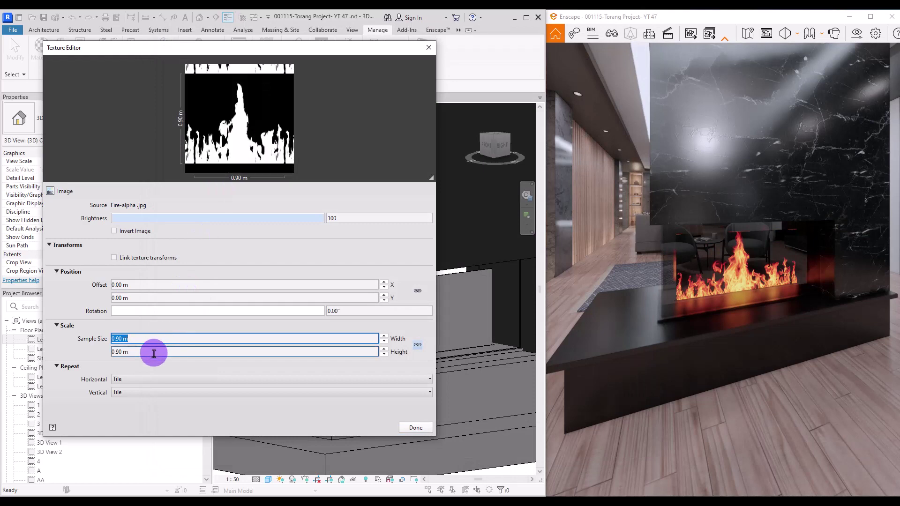
click(418, 345)
click(131, 352)
text(0.5)
key(Return)
Set the cutout texture's horizontal and vertical repeat to None.
click(375, 379)
click(376, 395)
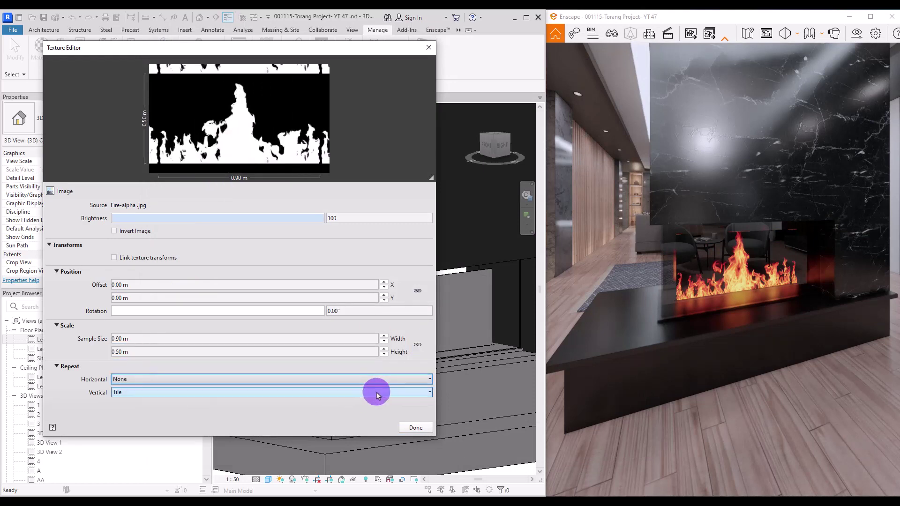
click(376, 395)
click(375, 402)
Set the cutout texture's X offset to 0.25 m and finish the texture edits.
click(141, 285)
text(0.25)
key(Return)
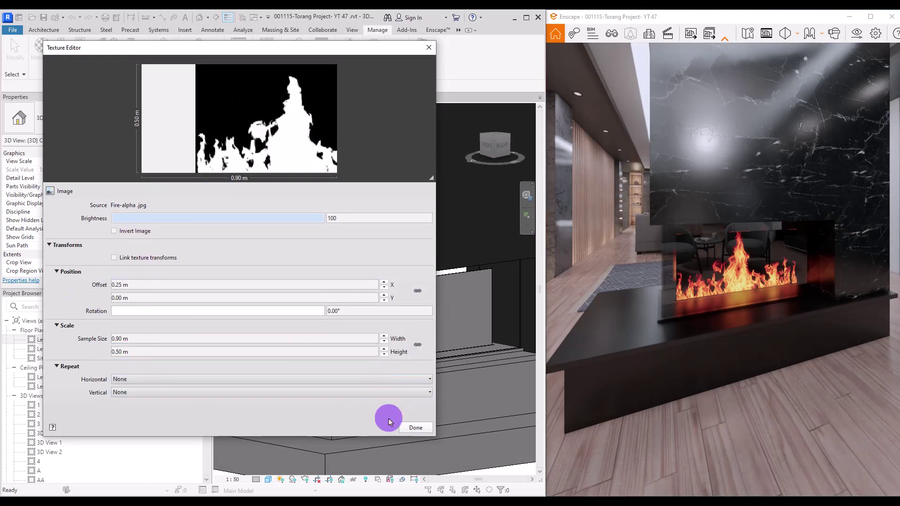
click(415, 428)
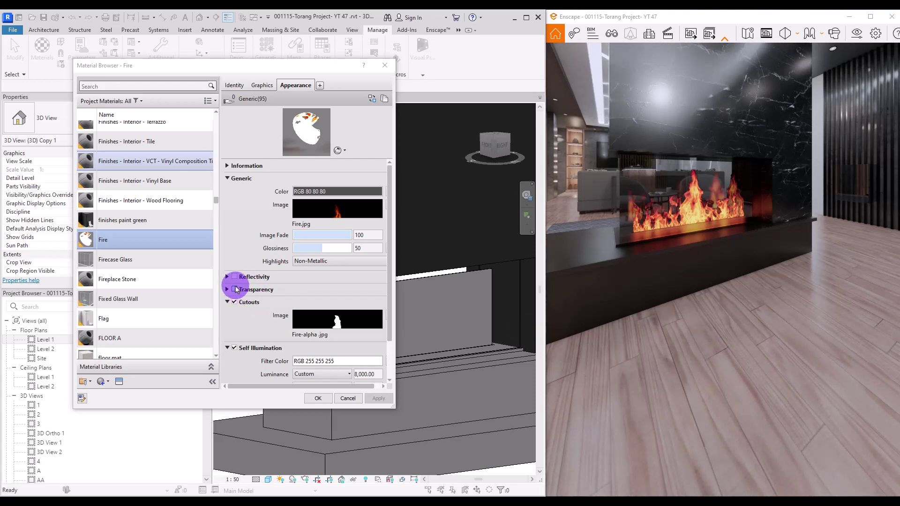
Select the flame panel inside the fireplace and open its material assignment.
drag(390, 260, 389, 302)
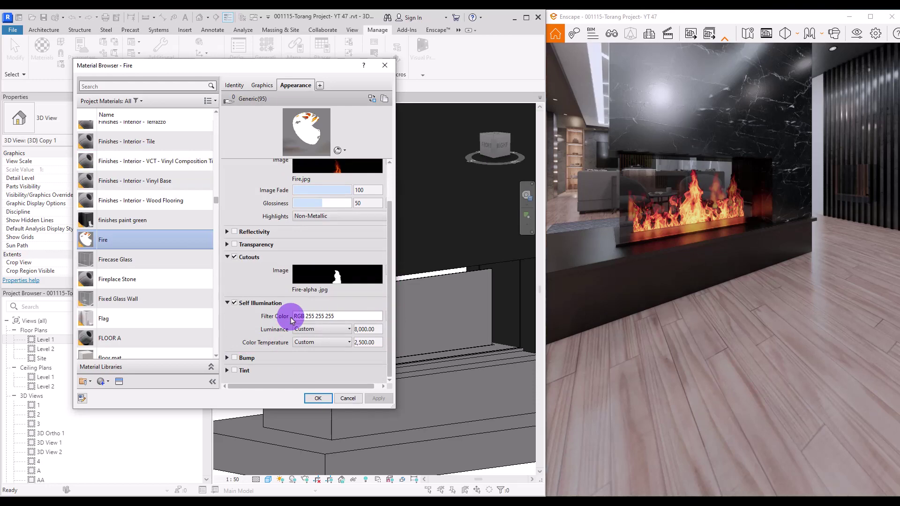
mouse_move(295, 320)
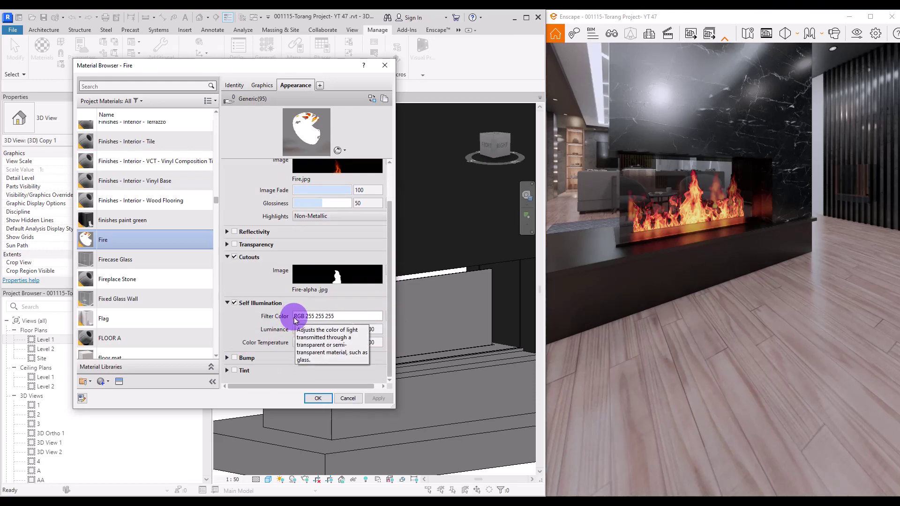
right_drag(567, 378, 658, 211)
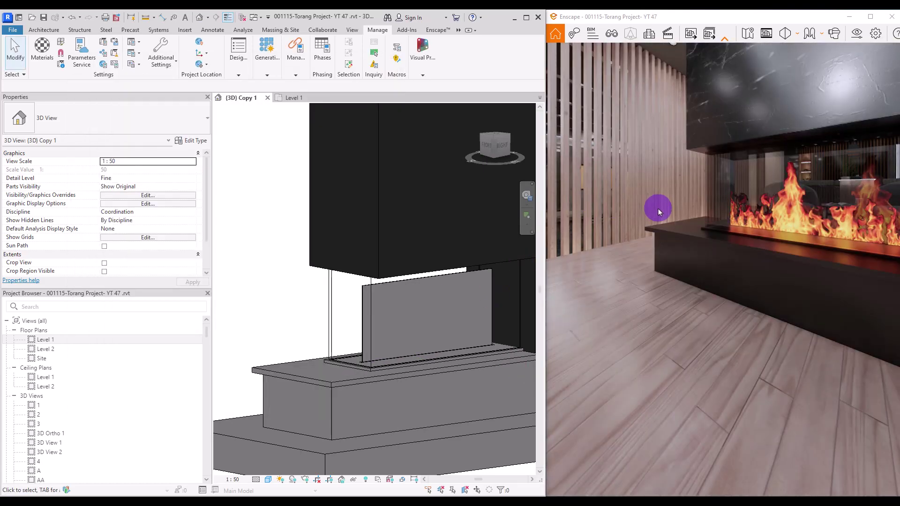
click(365, 302)
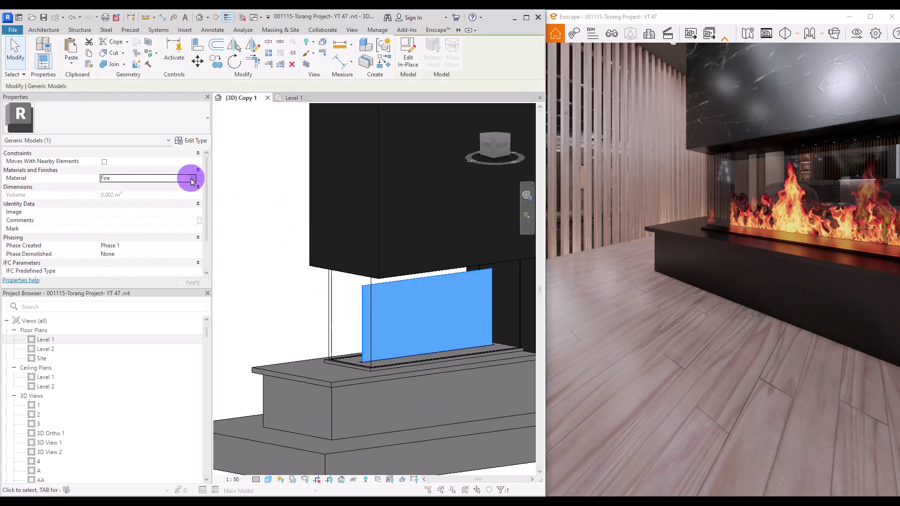
click(192, 180)
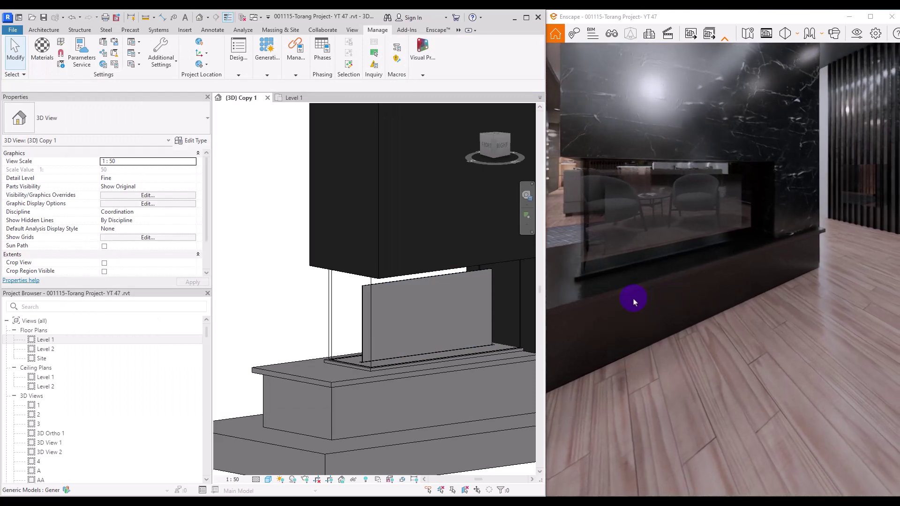
right_drag(634, 301, 641, 243)
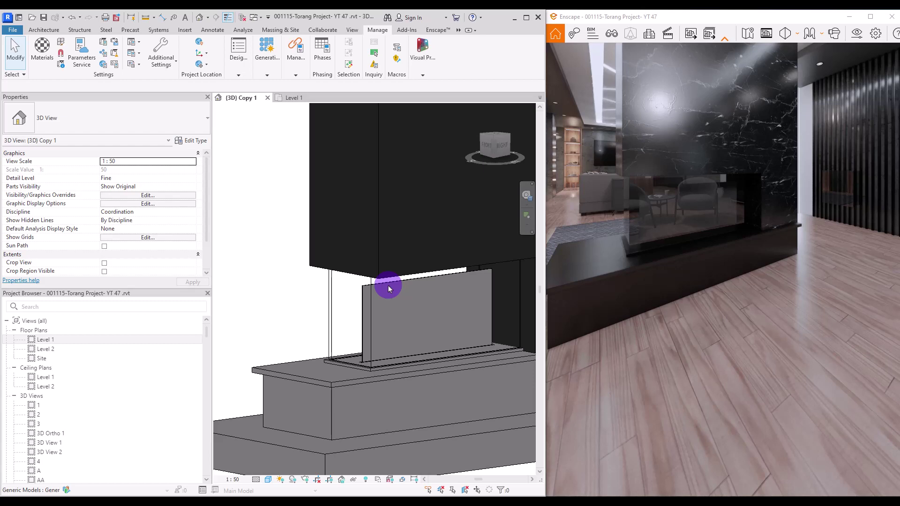
key(w)
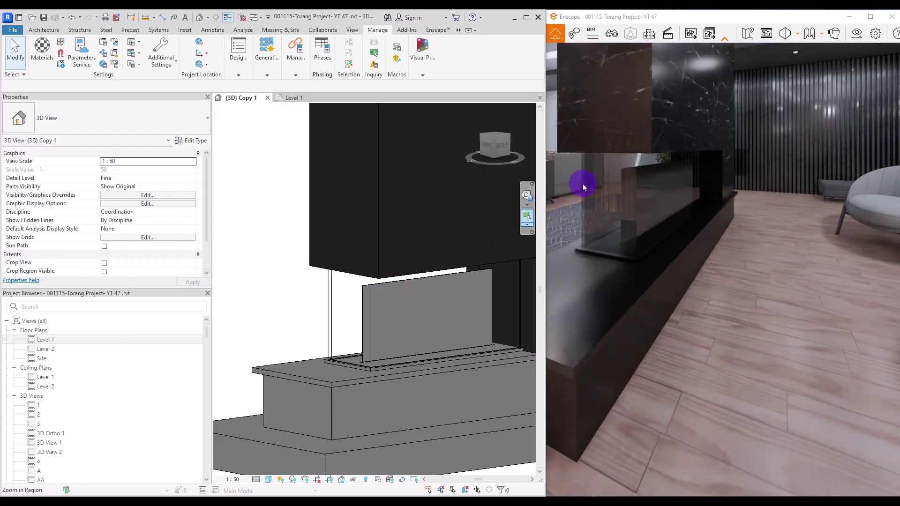
drag(590, 201, 655, 243)
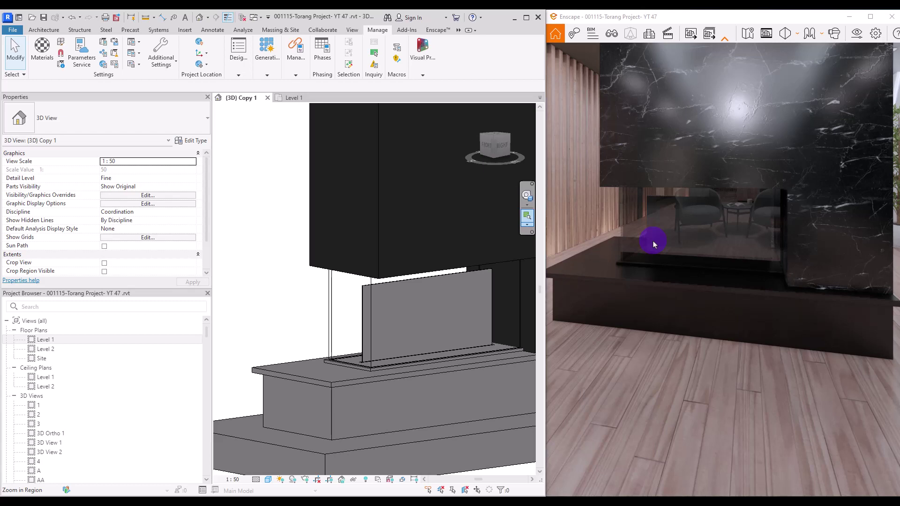
right_drag(655, 245, 494, 319)
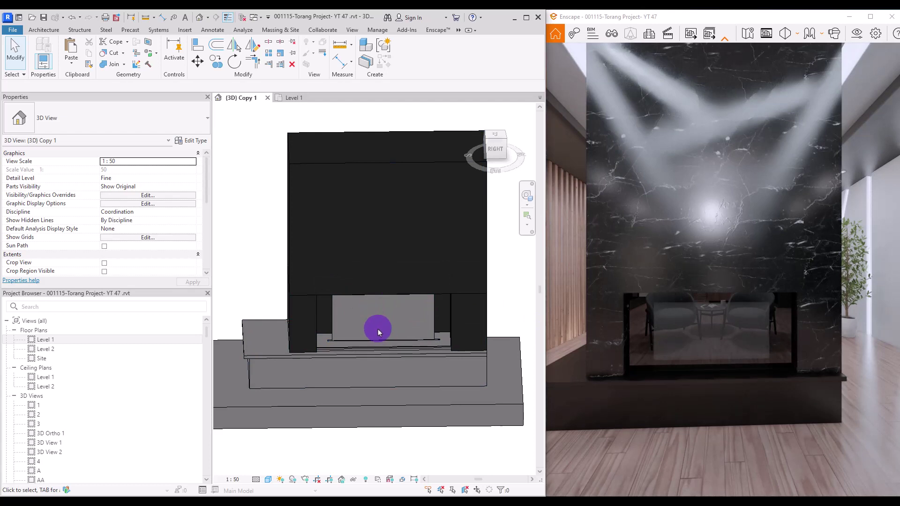
right_drag(379, 332, 252, 234)
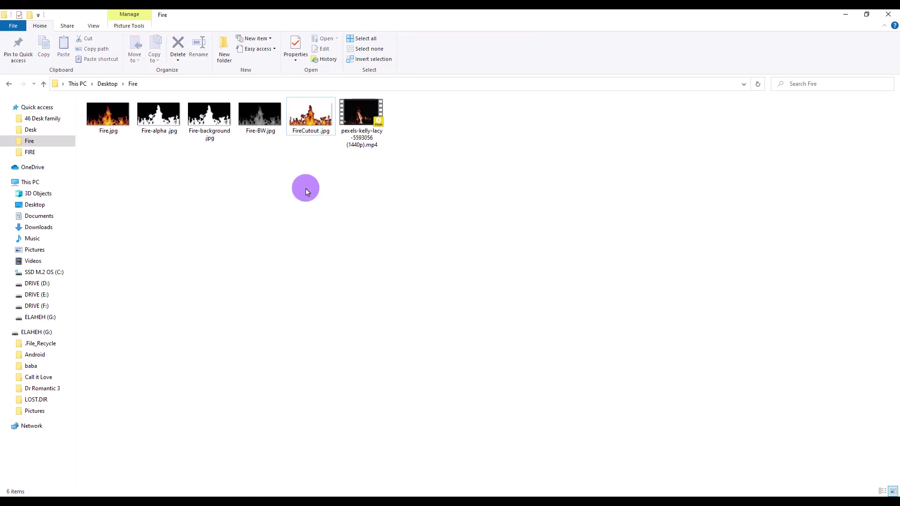
Preview the Pexels fire .mp4 video stored in the Fire folder in File Explorer.
click(347, 131)
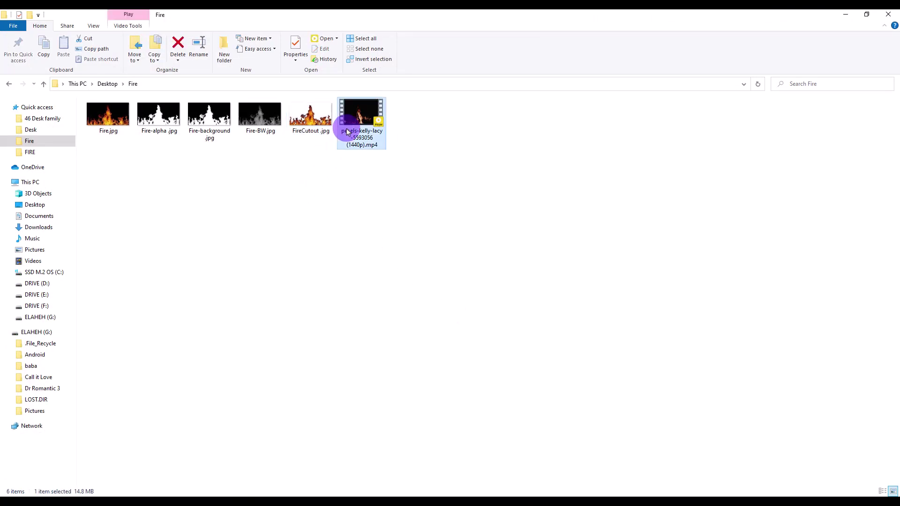
double_click(347, 132)
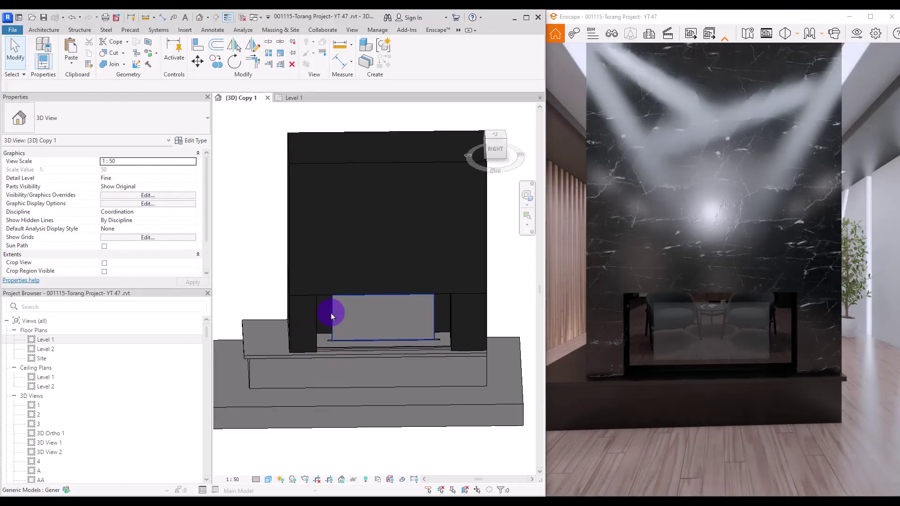
Rename the fireplace panel's Default New Material to Video and begin its identity description with "[Video:".
click(331, 317)
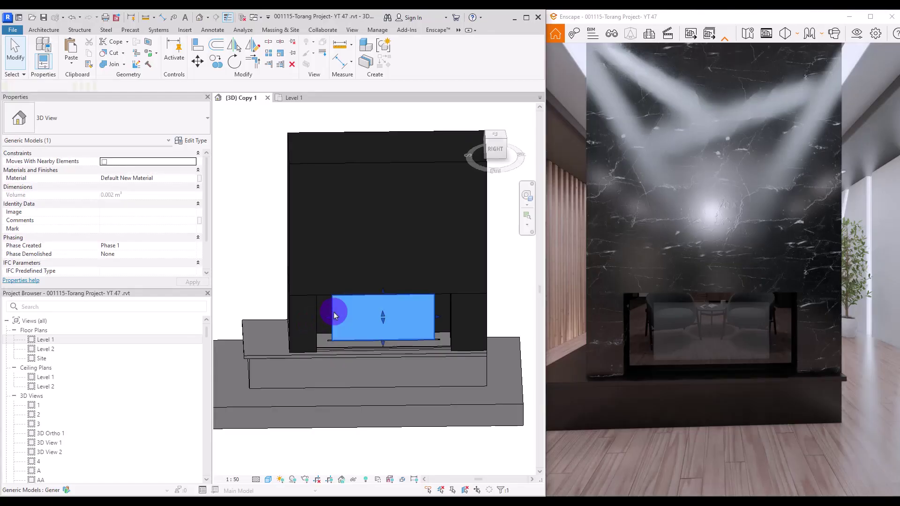
click(193, 180)
click(194, 180)
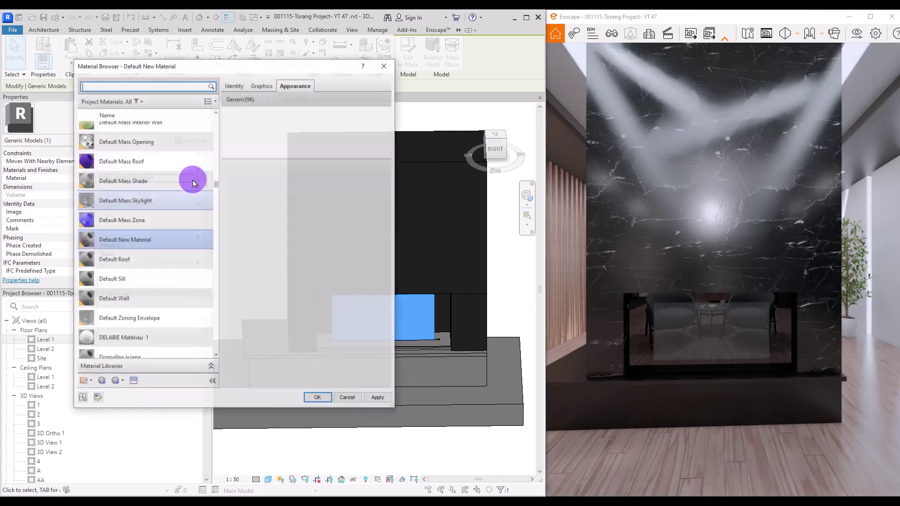
right_click(147, 241)
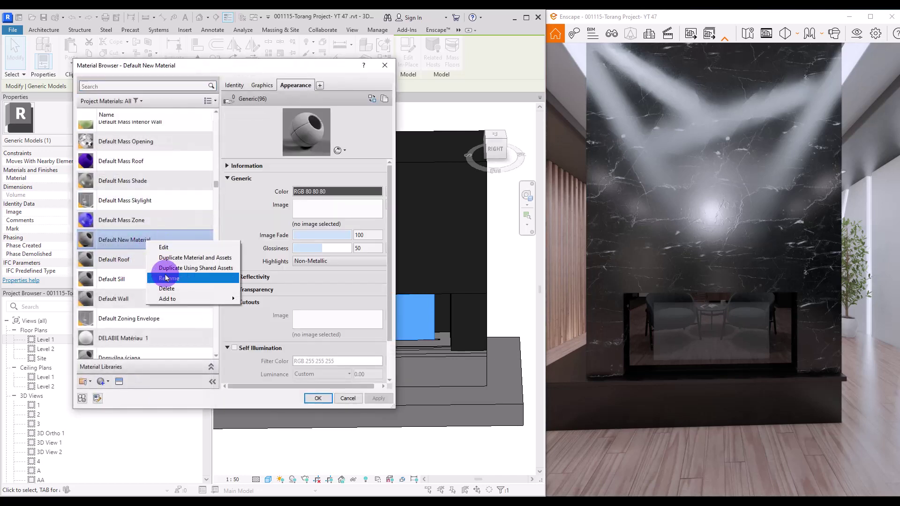
click(169, 279)
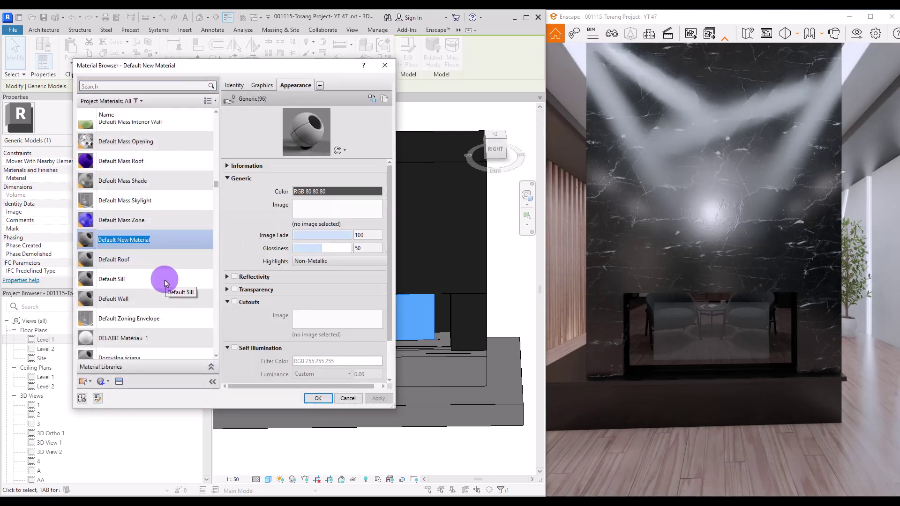
text(Video)
key(Return)
click(234, 86)
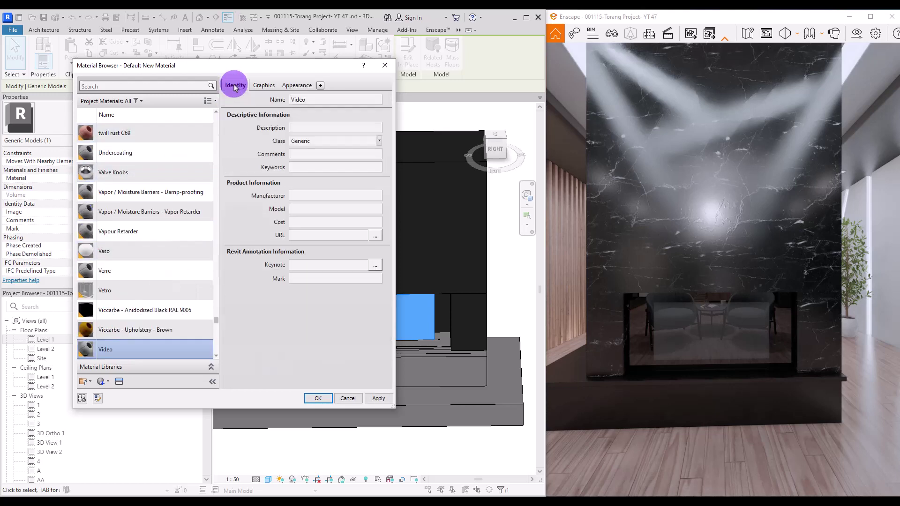
click(305, 127)
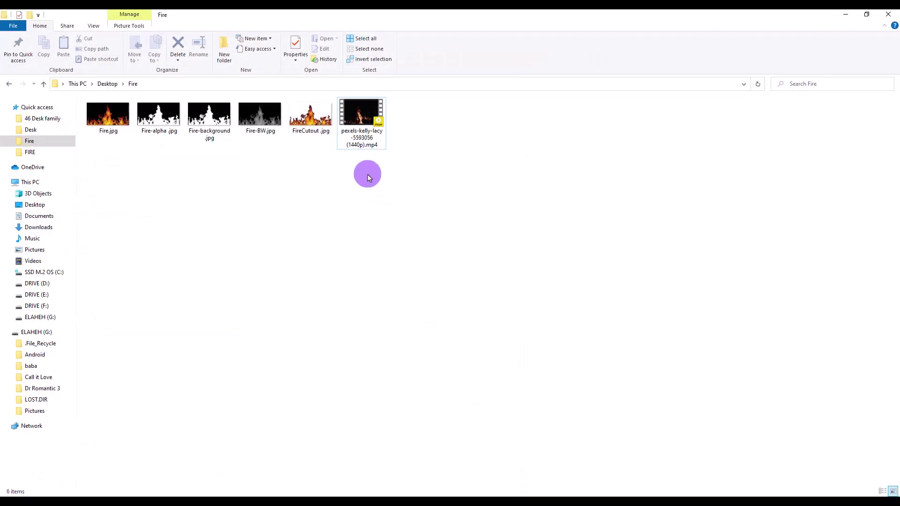
Switch to File Explorer and copy the fire .mp4 video's full object path from its security properties.
click(375, 132)
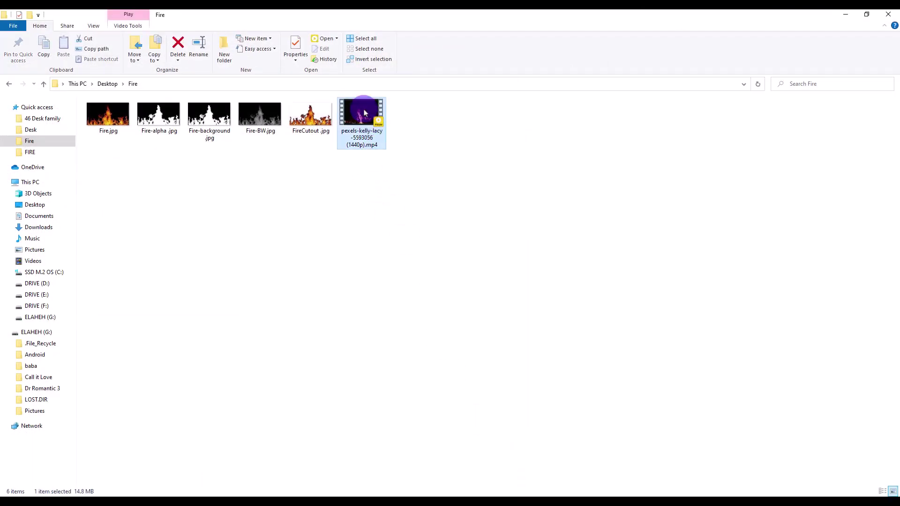
right_click(364, 113)
click(404, 354)
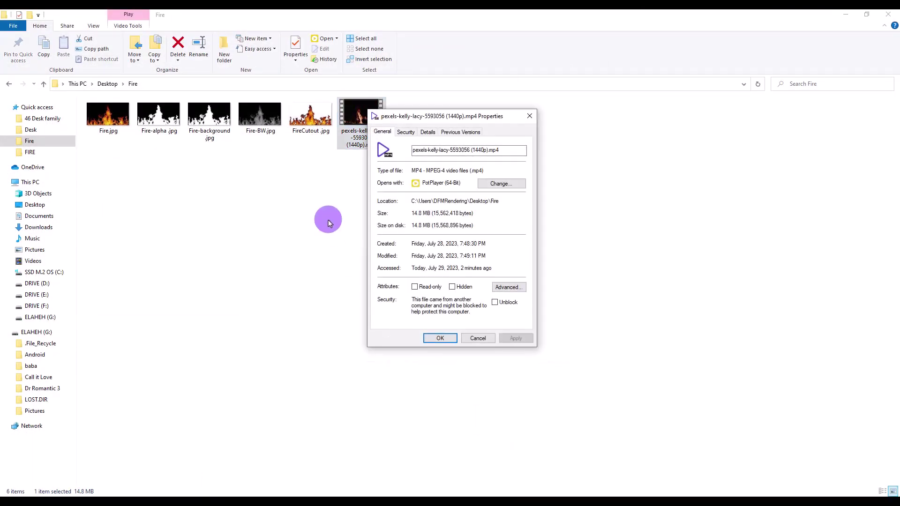
click(406, 132)
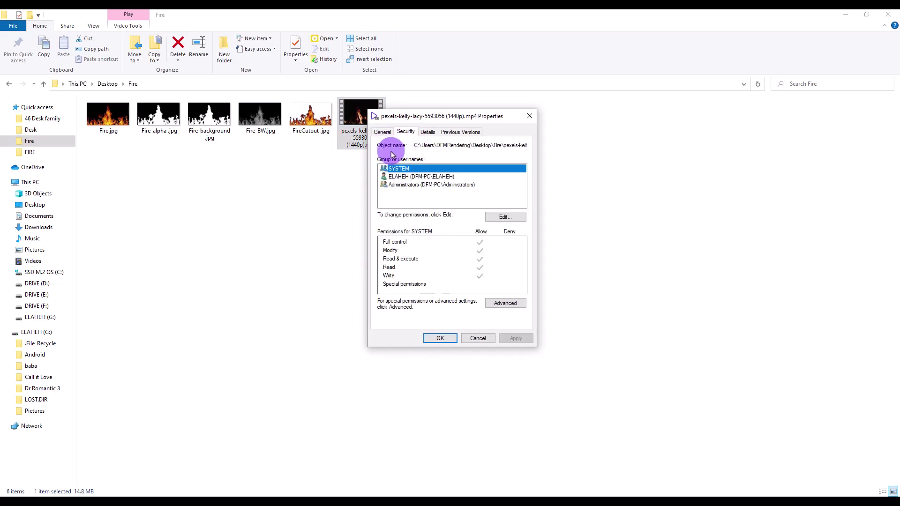
drag(414, 145, 541, 144)
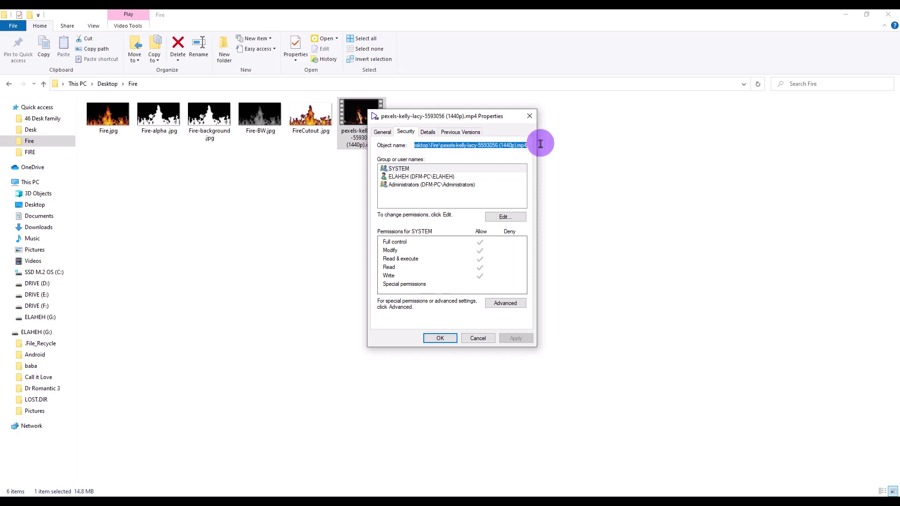
right_click(516, 145)
click(533, 175)
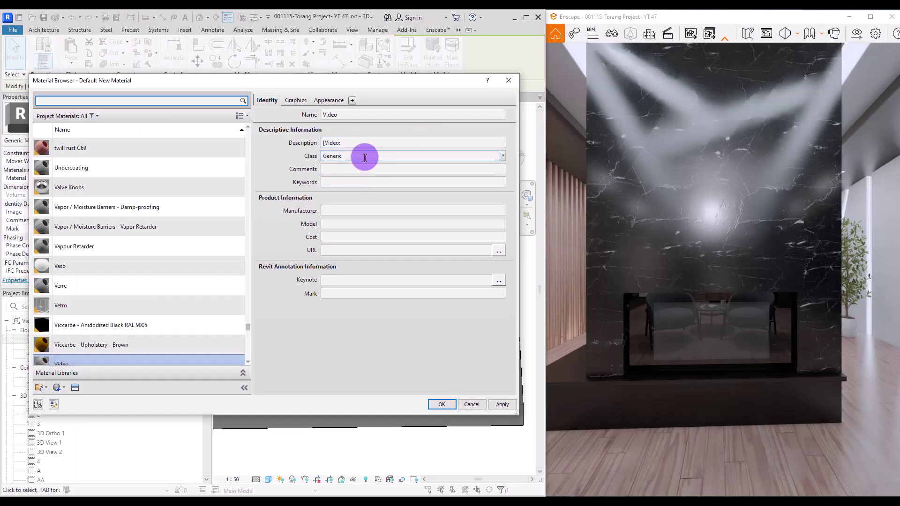
Complete the Video material's description by pasting the copied video path after "[Video:", closing it with "]", and apply the change.
click(372, 145)
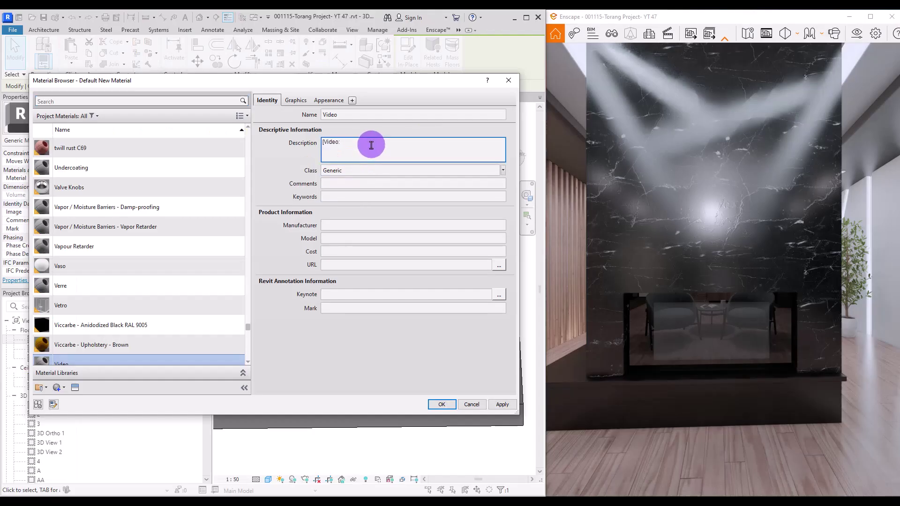
text([Video:)
key(ctrl+v)
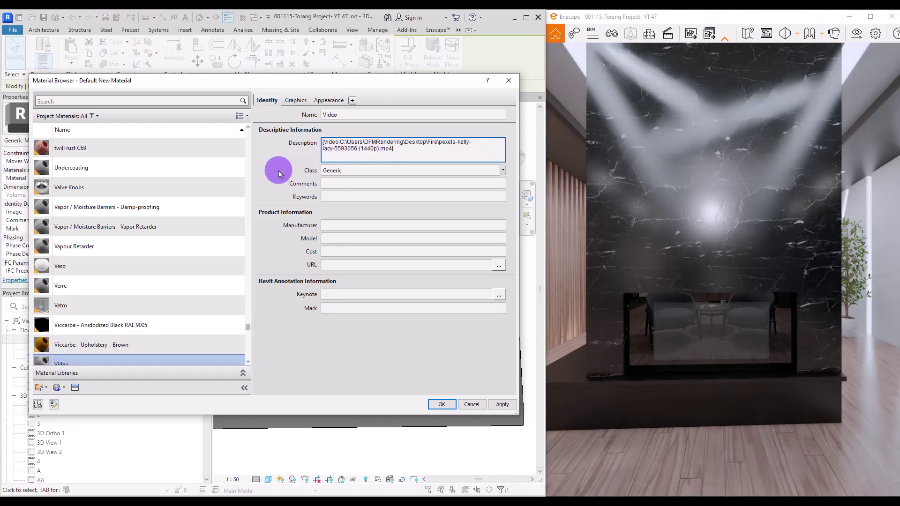
text(])
text(1|)
click(503, 404)
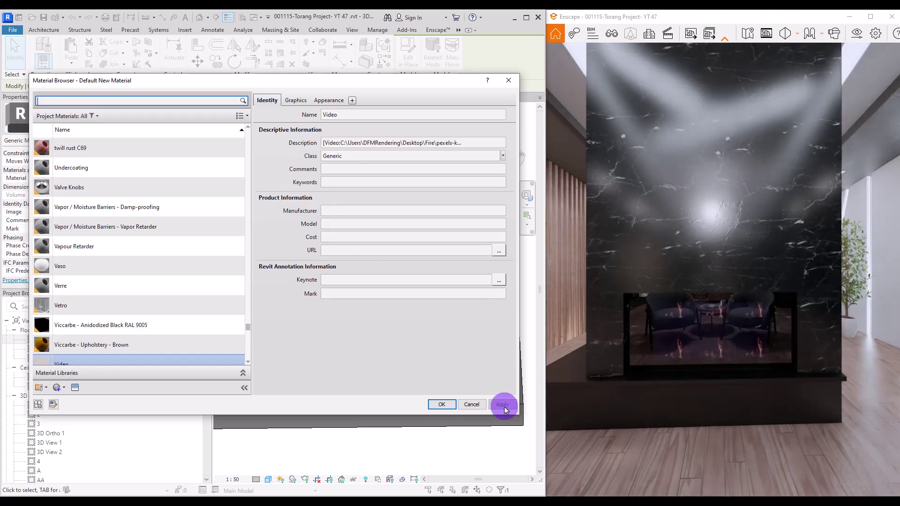
Set the first size value after the .mp4 path in the fireplace panel's Video material description to 3 and apply it.
click(443, 405)
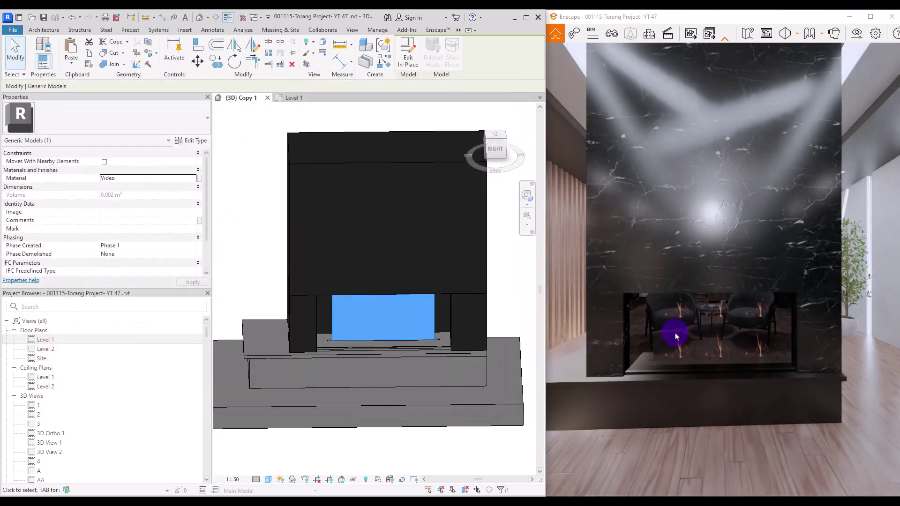
drag(676, 336, 412, 255)
click(191, 179)
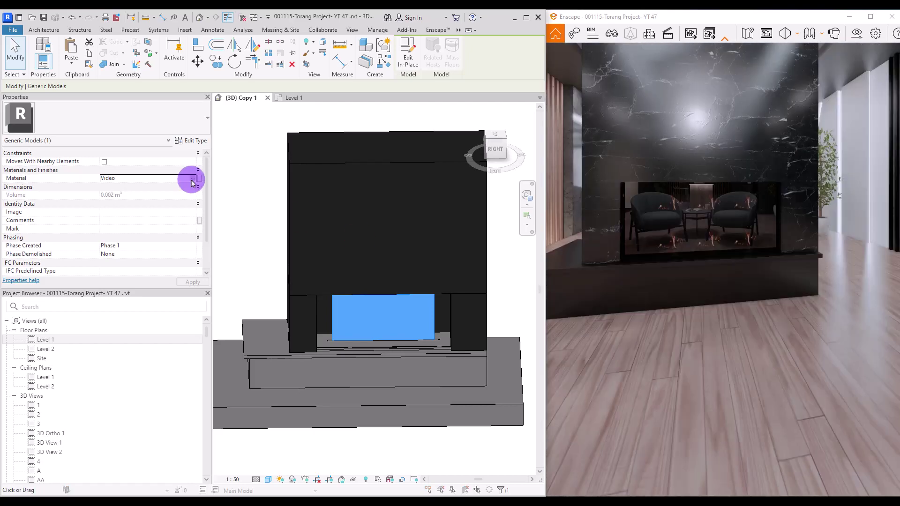
click(192, 179)
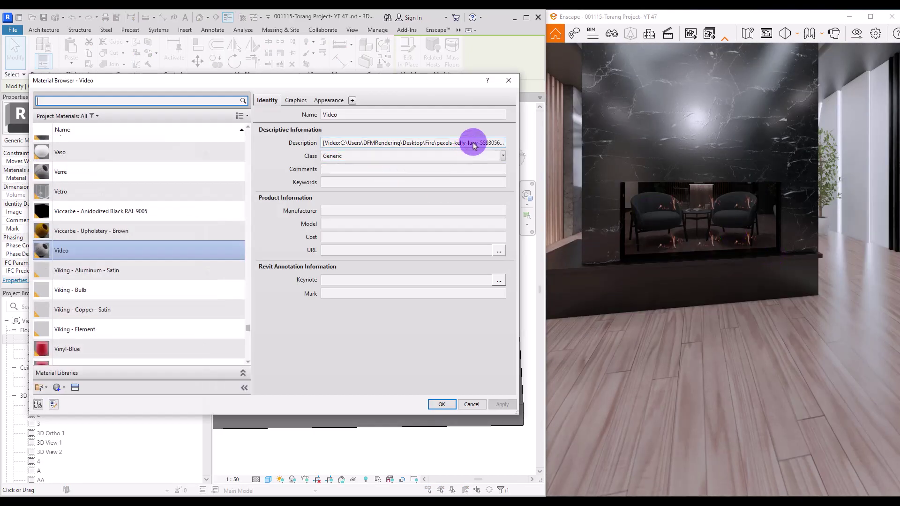
click(474, 146)
double_click(395, 149)
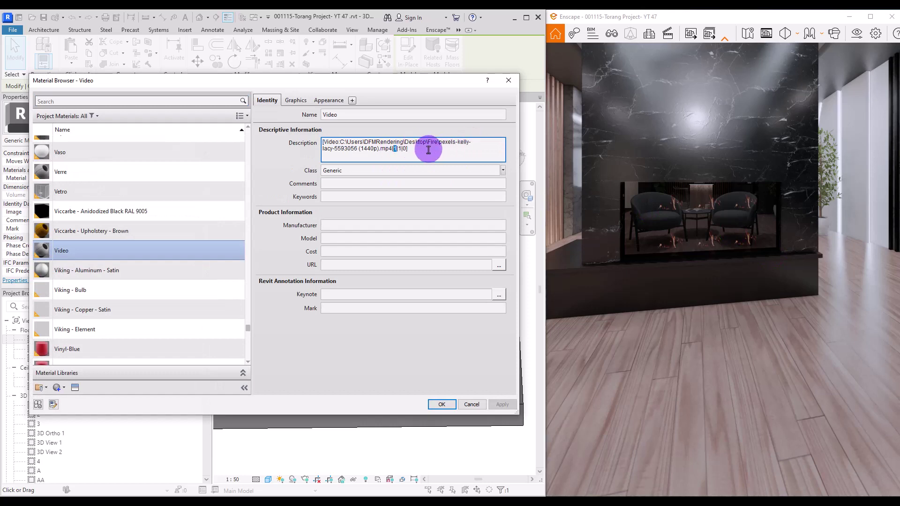
text(0)
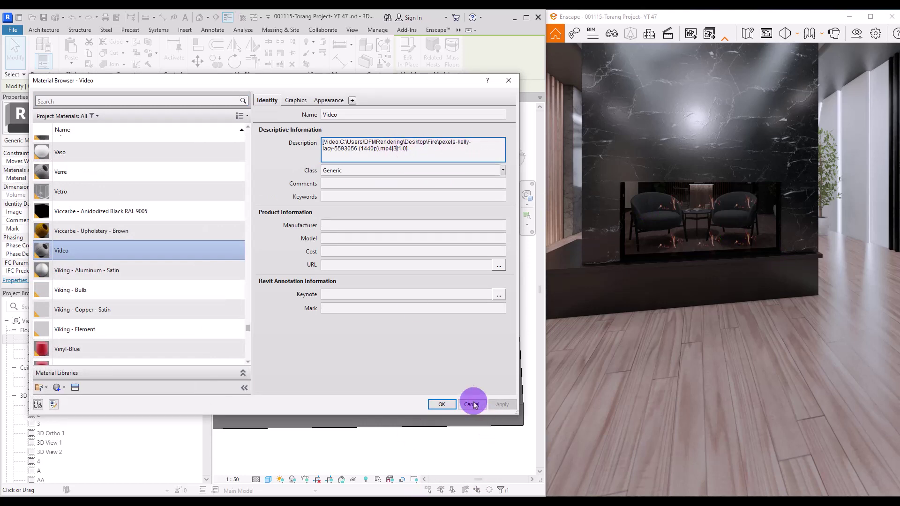
click(488, 400)
Replace the second size value after the .mp4 path in the Video material's description and apply the change.
click(364, 145)
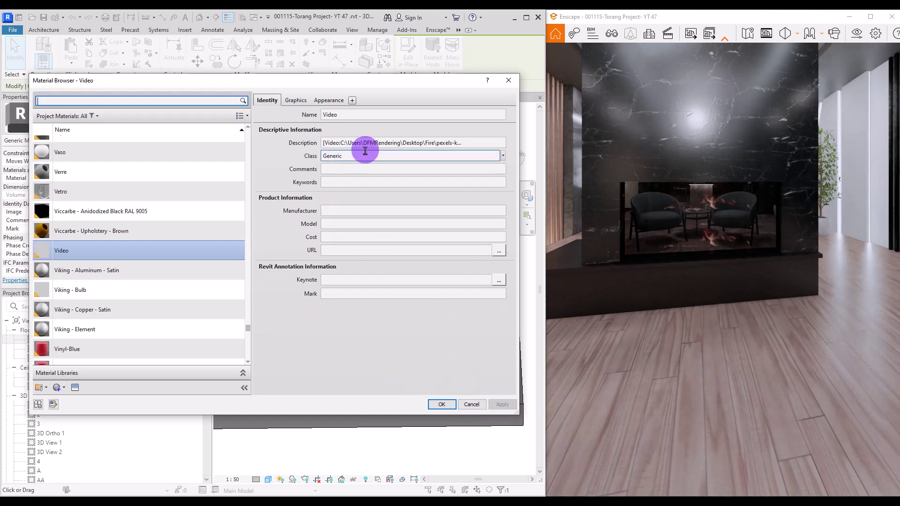
double_click(399, 148)
text(20)
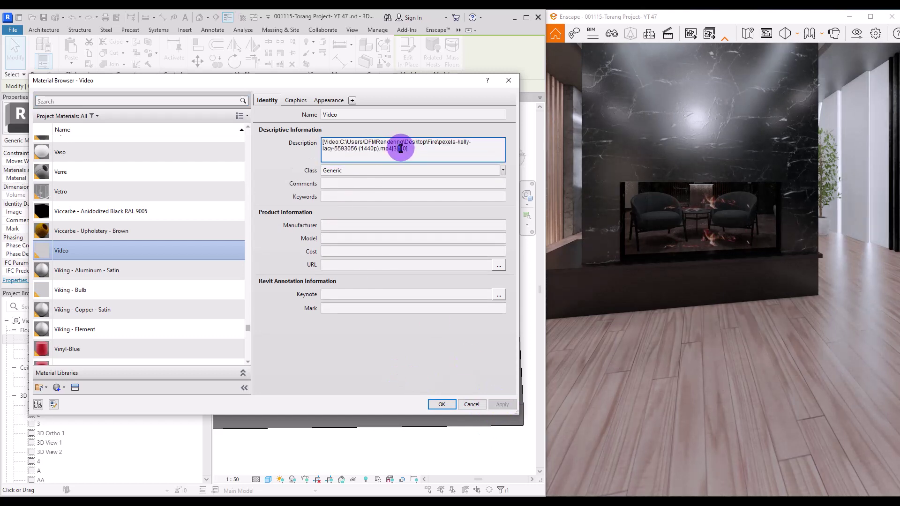
click(312, 326)
click(506, 404)
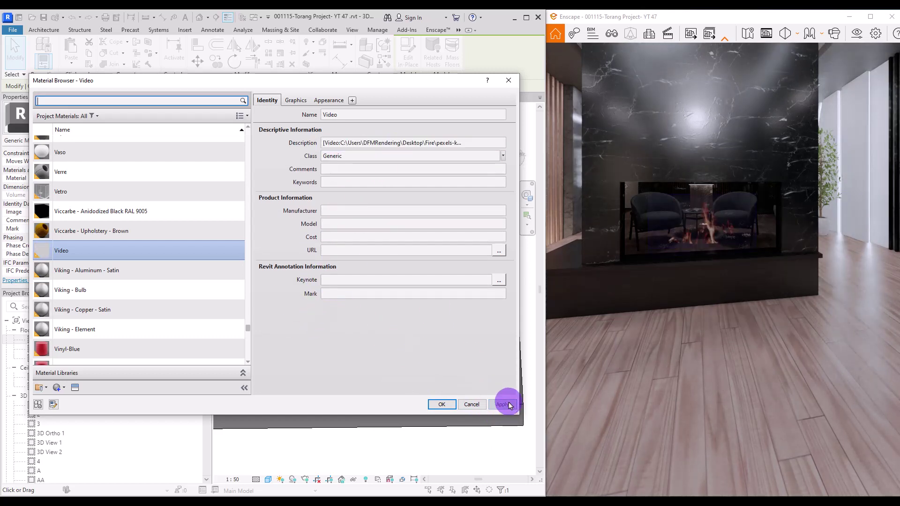
Enable self illumination on the Video material with luminance 9000 and color temperature 2500, and accept the changes.
click(335, 100)
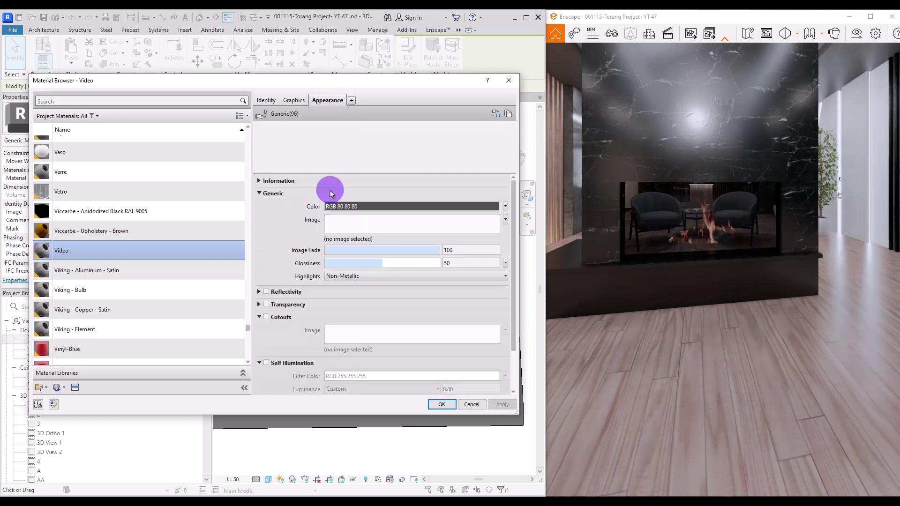
click(261, 317)
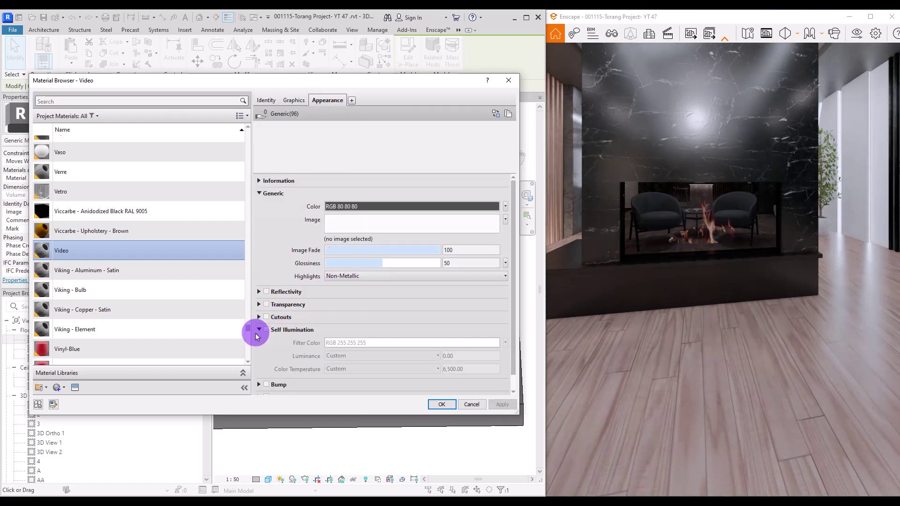
click(267, 330)
double_click(475, 356)
text(9000)
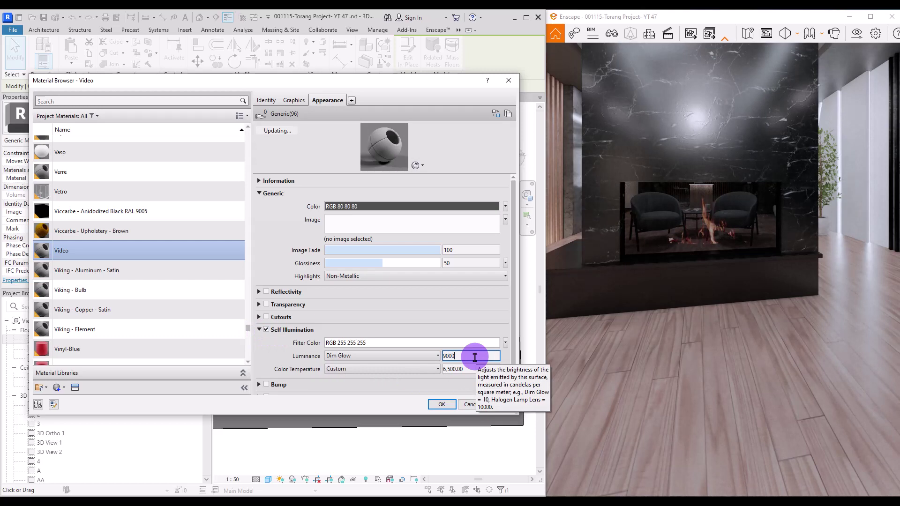
key(Return)
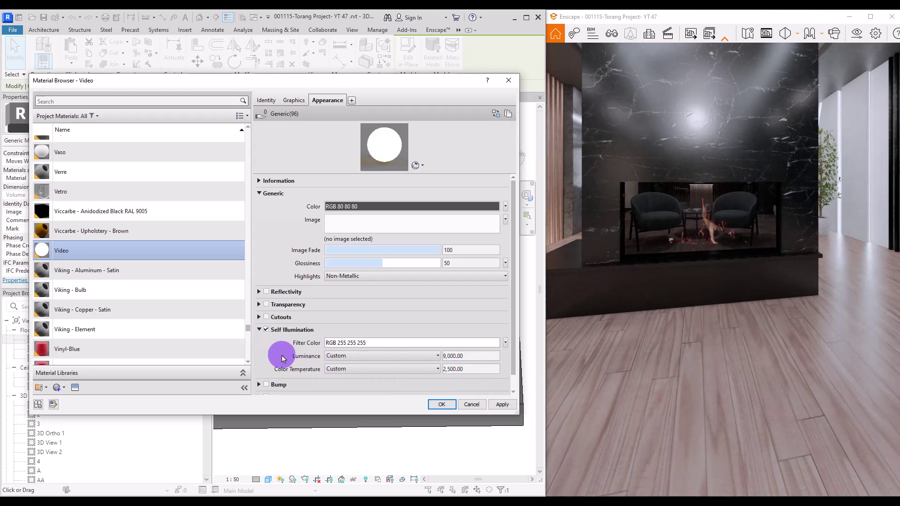
click(500, 405)
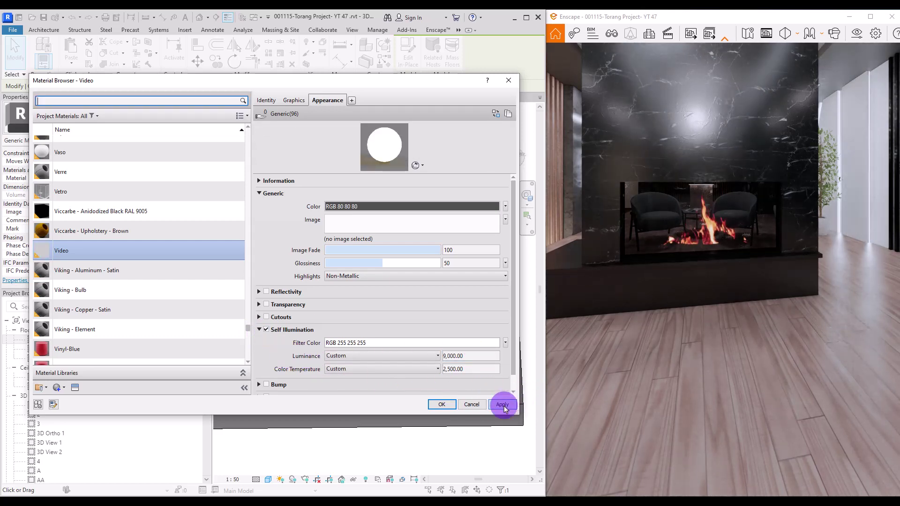
click(442, 404)
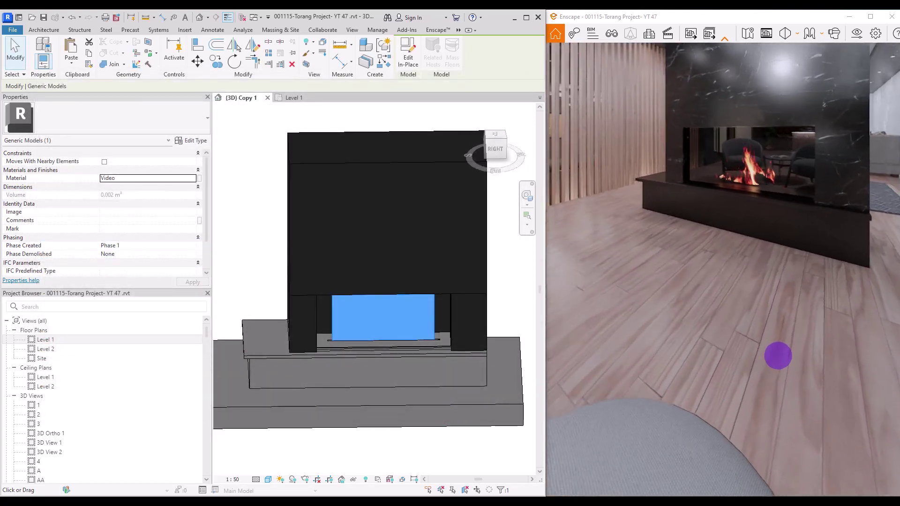
Examine the glowing video fire in the Enscape rendering from several viewpoints around the fireplace and seating area.
drag(796, 344, 707, 340)
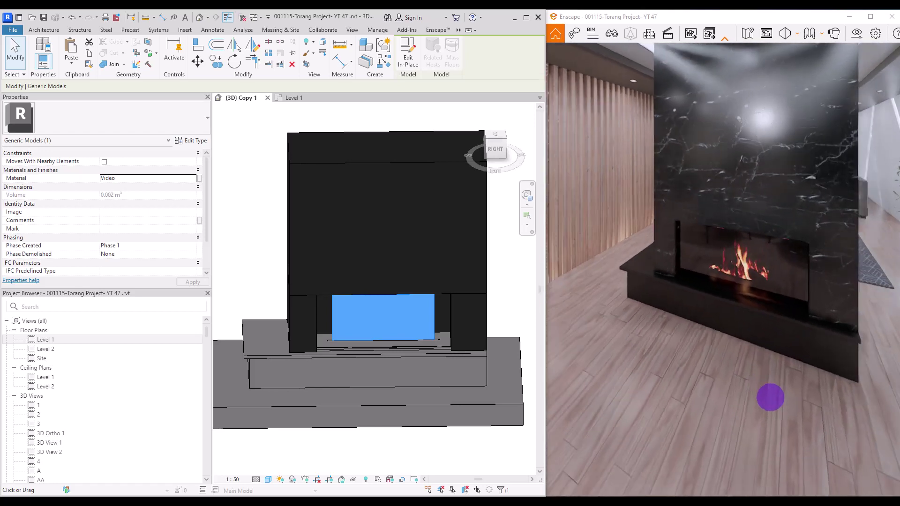
drag(719, 351, 715, 421)
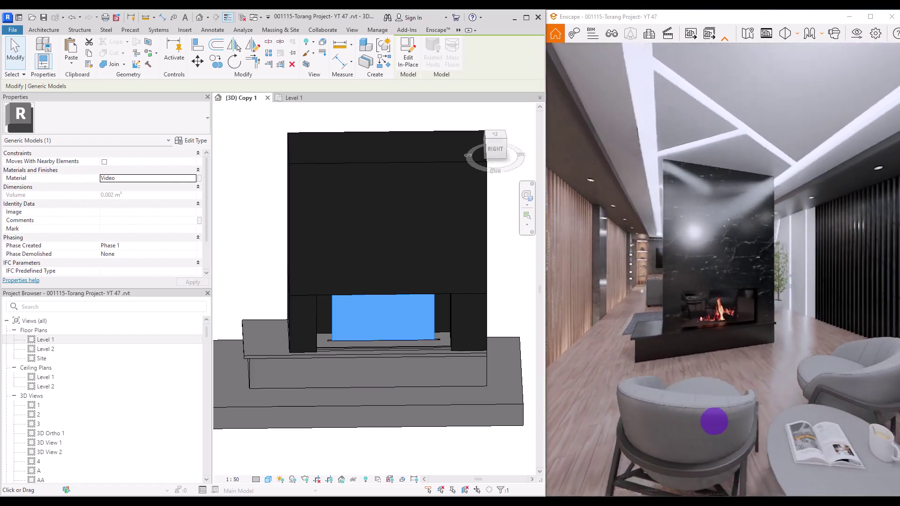
drag(715, 420, 714, 422)
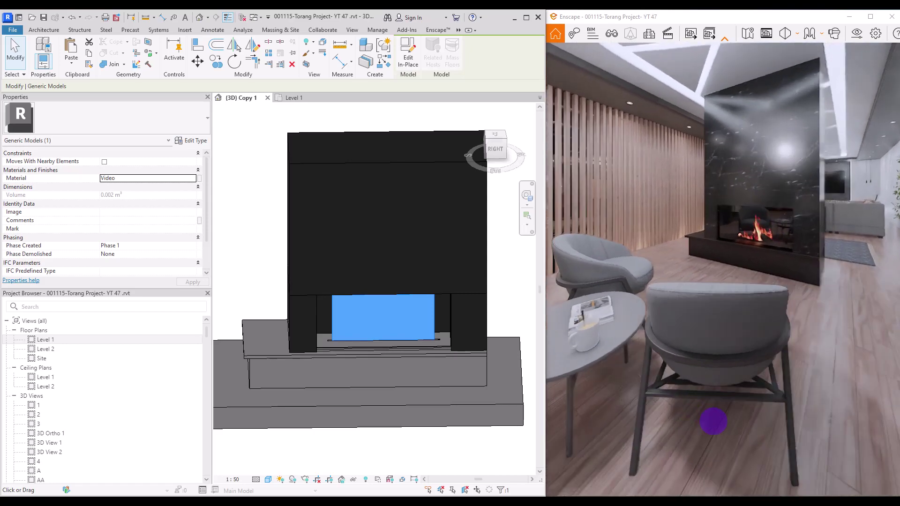